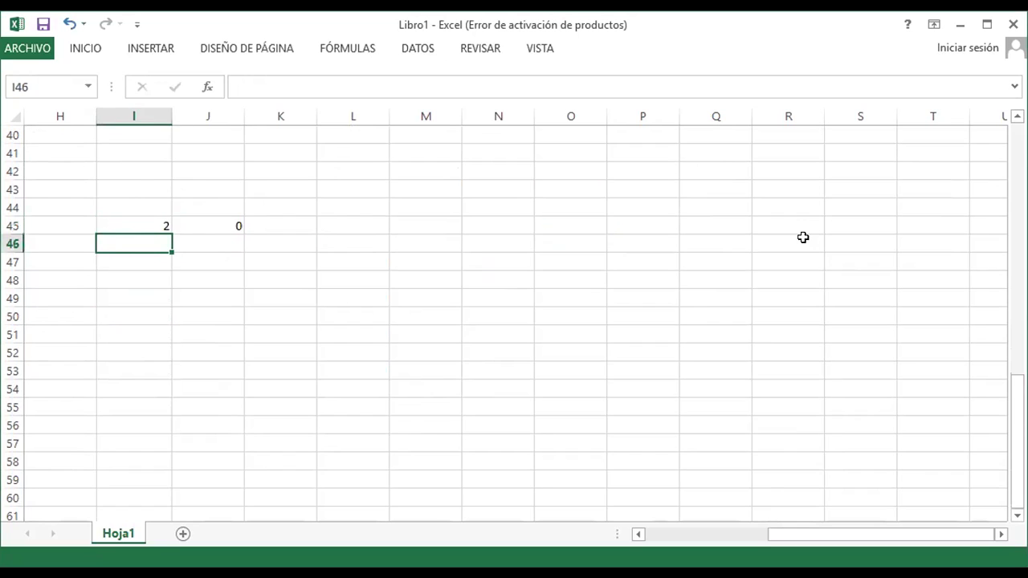
# Step: Complete the second row of the 2x2 matrix with 3 in I46 and 1 in J46
pyautogui.press('Right')
pyautogui.write('1')
pyautogui.press('Return')
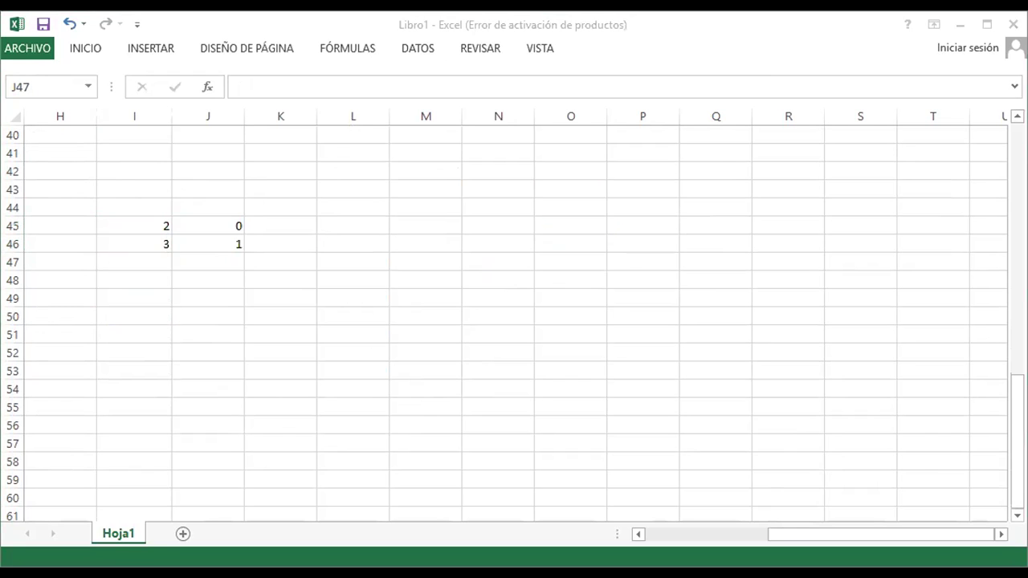
pyautogui.press('Right')
pyautogui.press('Right')
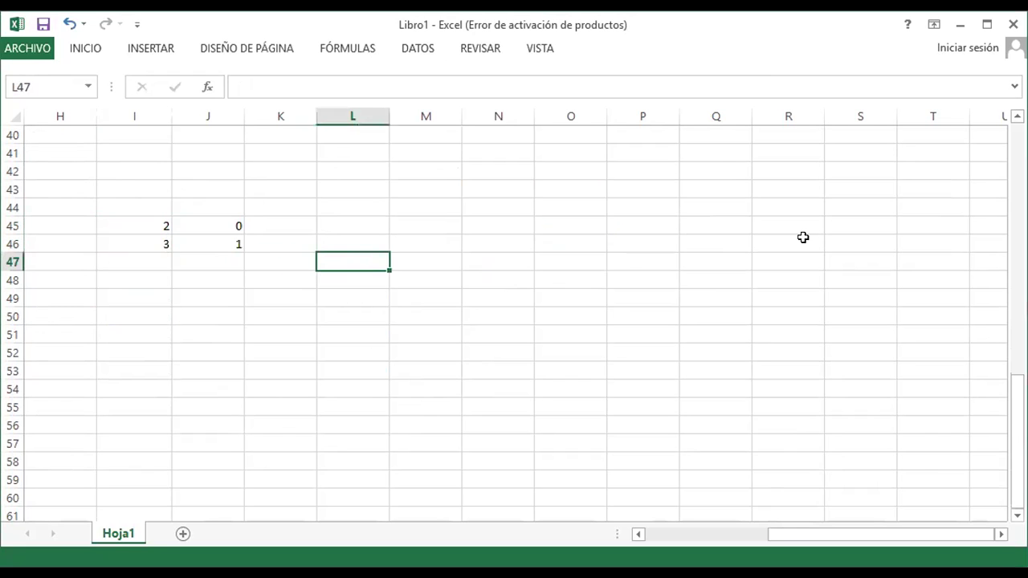
pyautogui.press('Right')
pyautogui.press('Up')
pyautogui.press('Up')
pyautogui.press('Left')
pyautogui.press('Left')
pyautogui.press('Left')
pyautogui.press('Left')
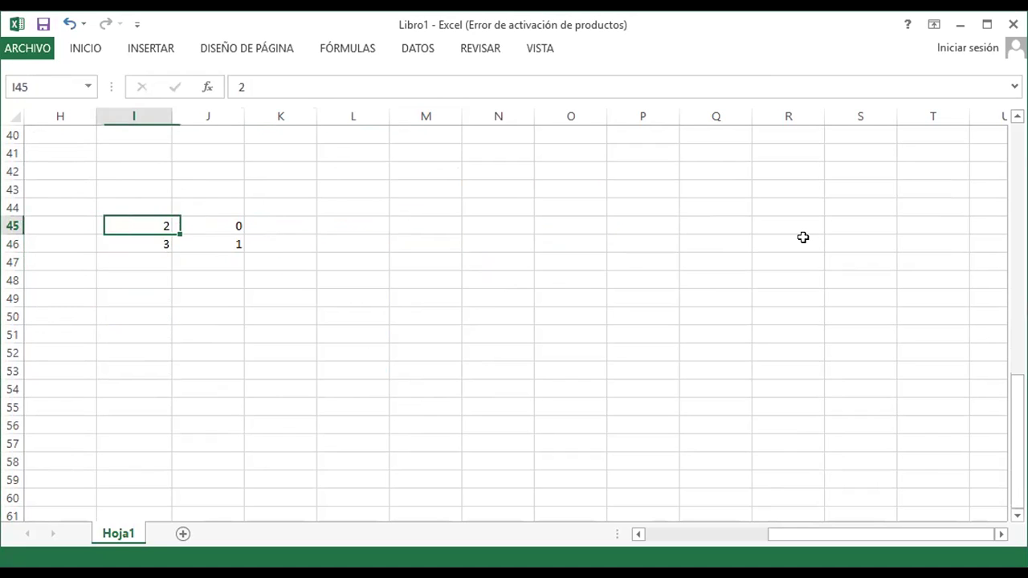
pyautogui.press('Down')
pyautogui.press('Right')
pyautogui.press('Up')
# Step: Calculate the inverse of matrix I45:J46 in L45:M46 with the array formula =MINVERSA(I45:J46)
pyautogui.press('Right')
pyautogui.press('Right')
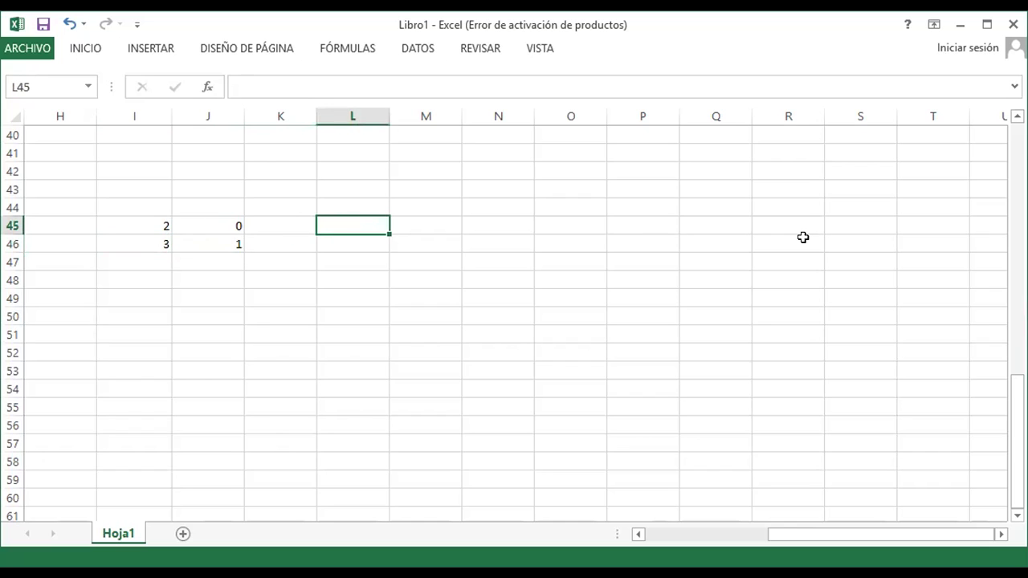
pyautogui.hotkey('shift', 'Down')
pyautogui.hotkey('shift', 'Right')
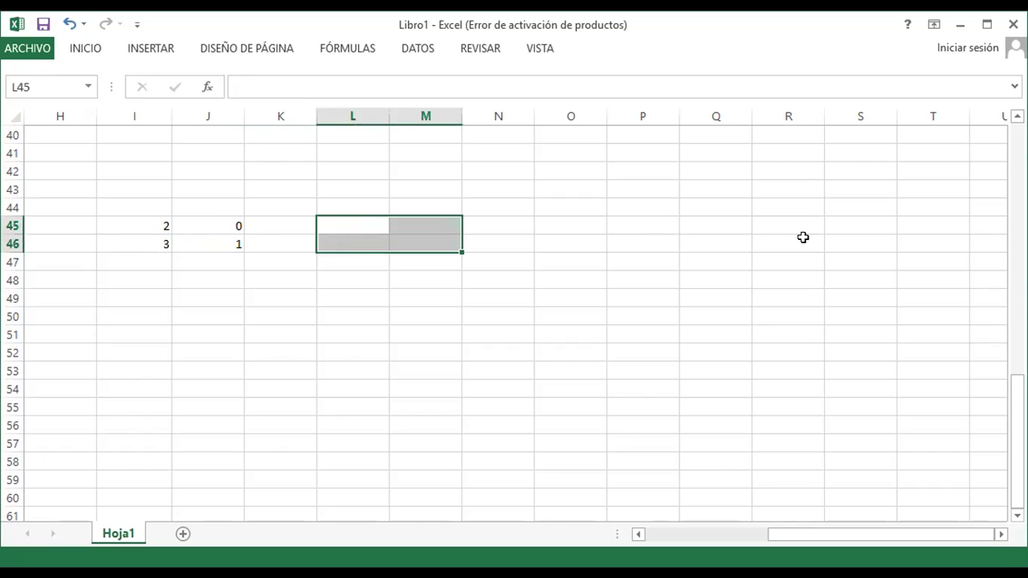
pyautogui.write('=')
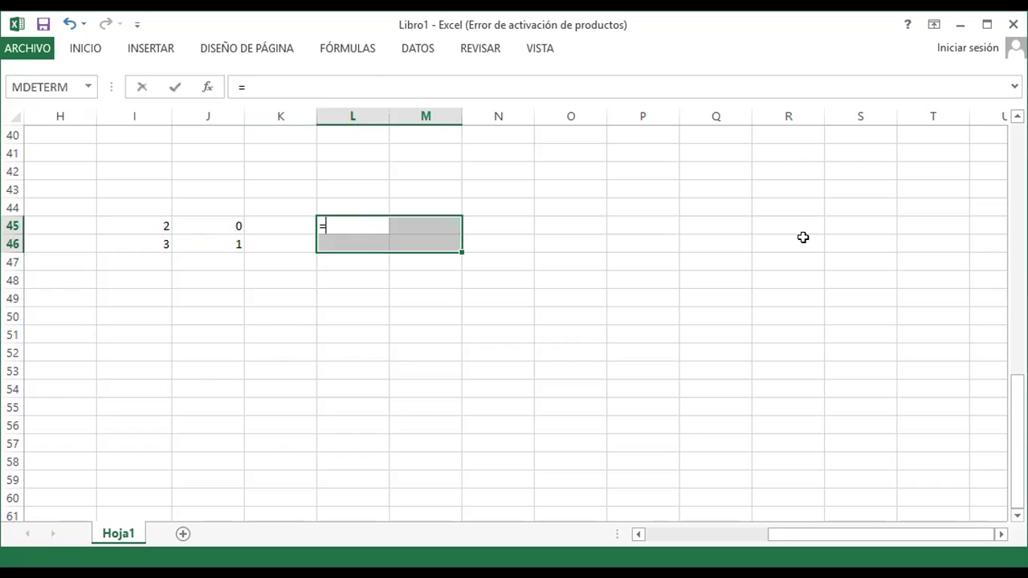
pyautogui.write('MIN')
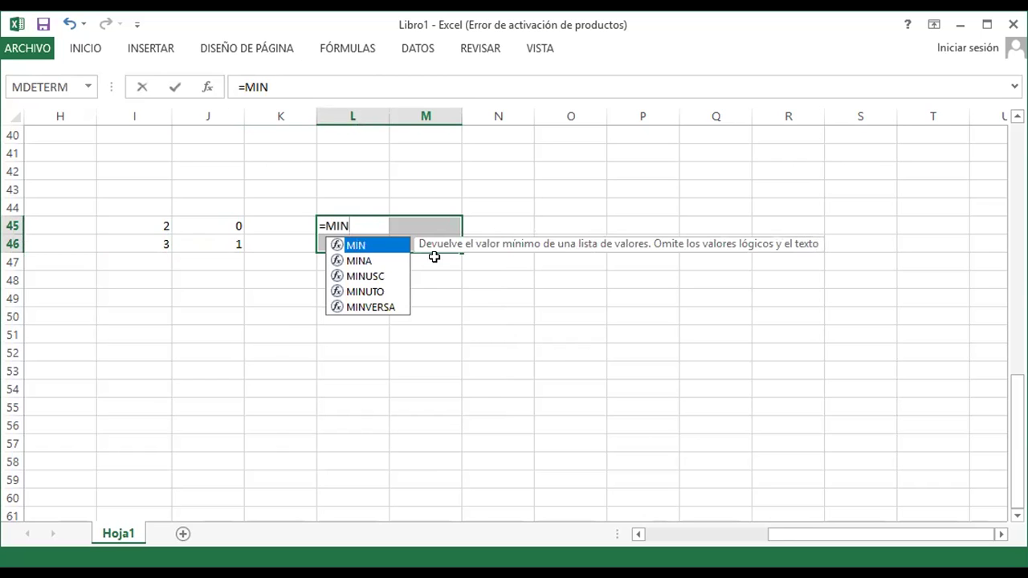
pyautogui.click(387, 310)
pyautogui.press('Tab')
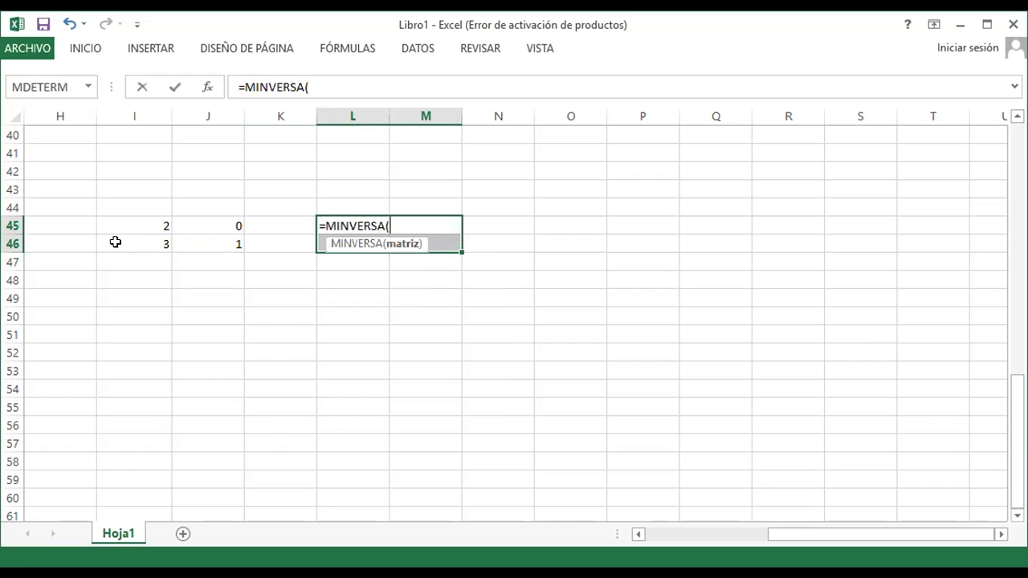
pyautogui.click(149, 221)
pyautogui.moveTo(149, 221); pyautogui.dragTo(206, 238)
pyautogui.hotkey('ctrl', 'shift', 'Return')
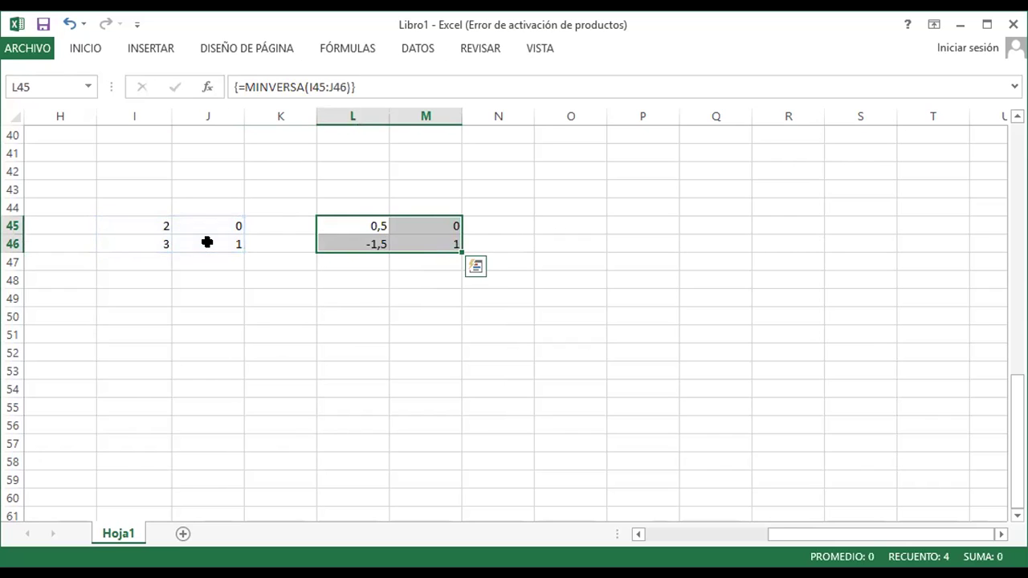
# Step: Label cell I48 below the original matrix as DETERMINANTE
pyautogui.press('Down')
pyautogui.press('Down')
pyautogui.press('Left')
pyautogui.press('Left')
pyautogui.press('Left')
pyautogui.press('Down')
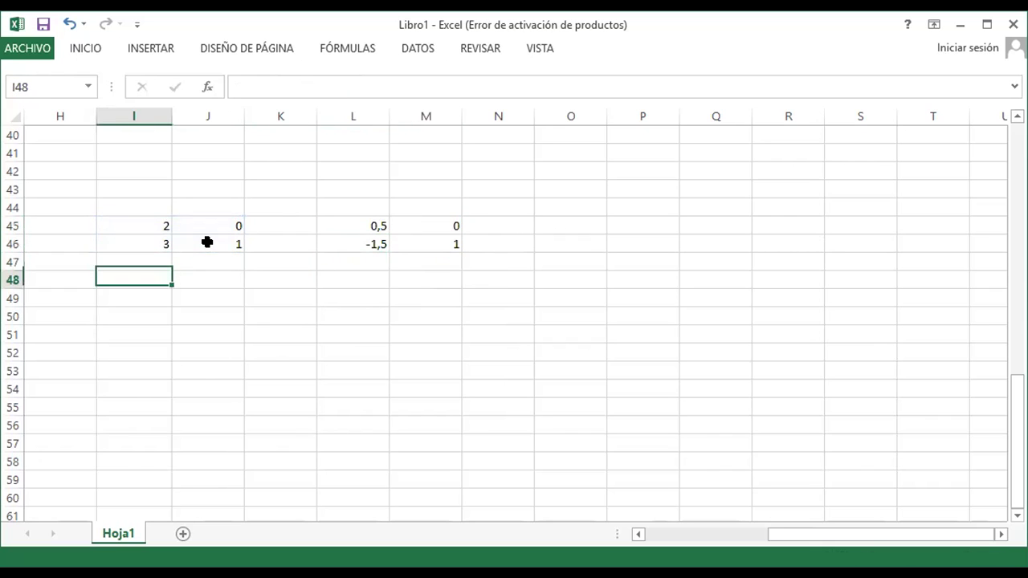
pyautogui.write('DETERMINA')
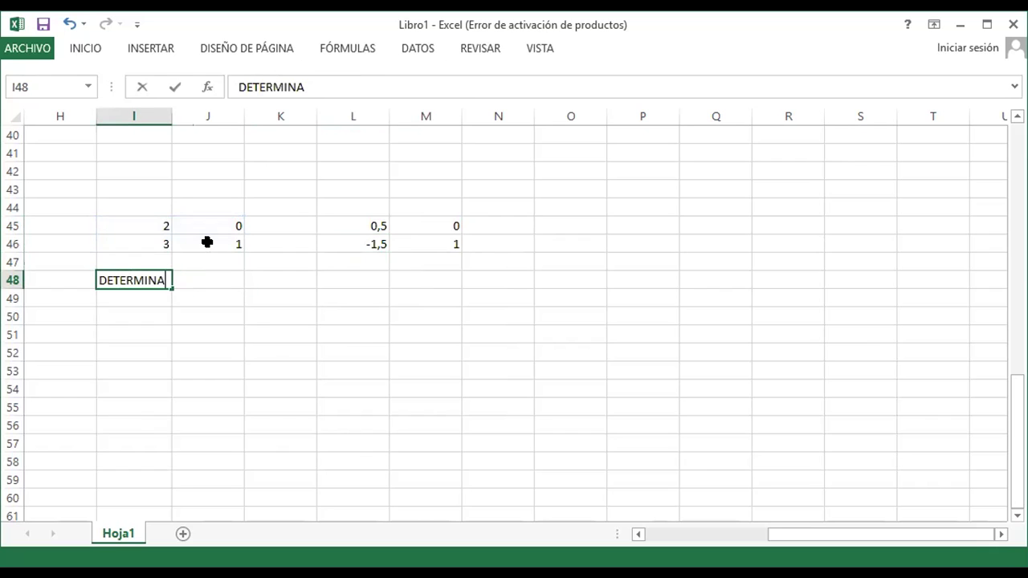
pyautogui.write('NTE')
pyautogui.press('Return')
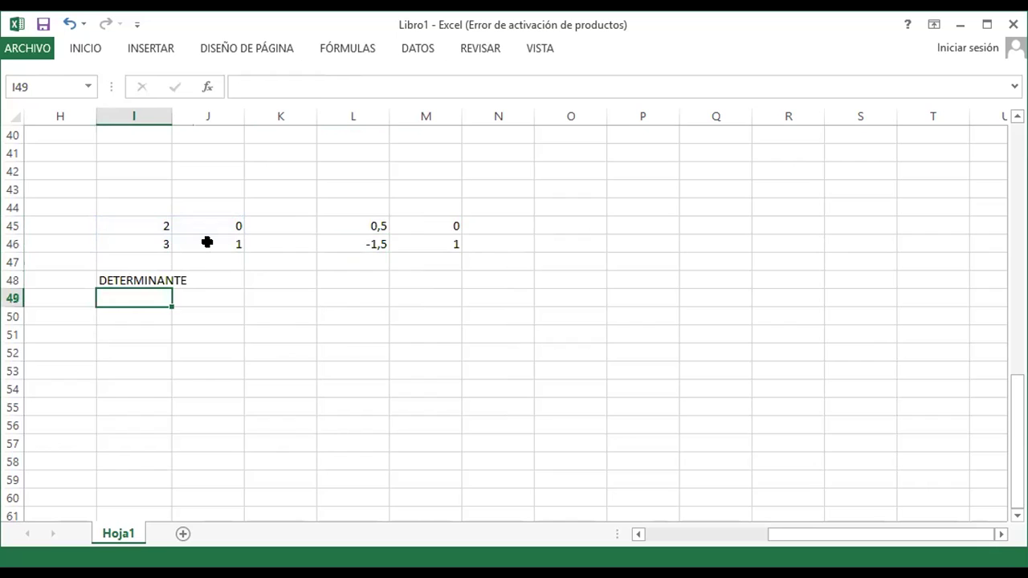
# Step: Enter the value 1 in K48, in the same row as the DETERMINANTE label
pyautogui.press('Right')
pyautogui.press('Right')
pyautogui.press('Up')
pyautogui.write('1')
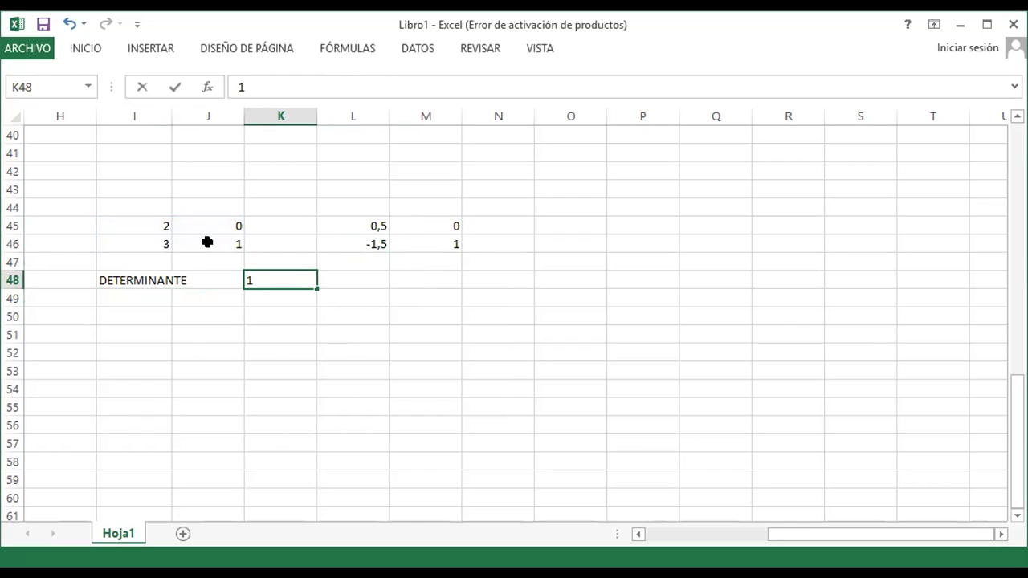
pyautogui.press('Right')
# Step: Review the inverse matrix formula in L45 and return to the cell below the 1 in K48
pyautogui.press('Up')
pyautogui.press('Up')
pyautogui.press('Up')
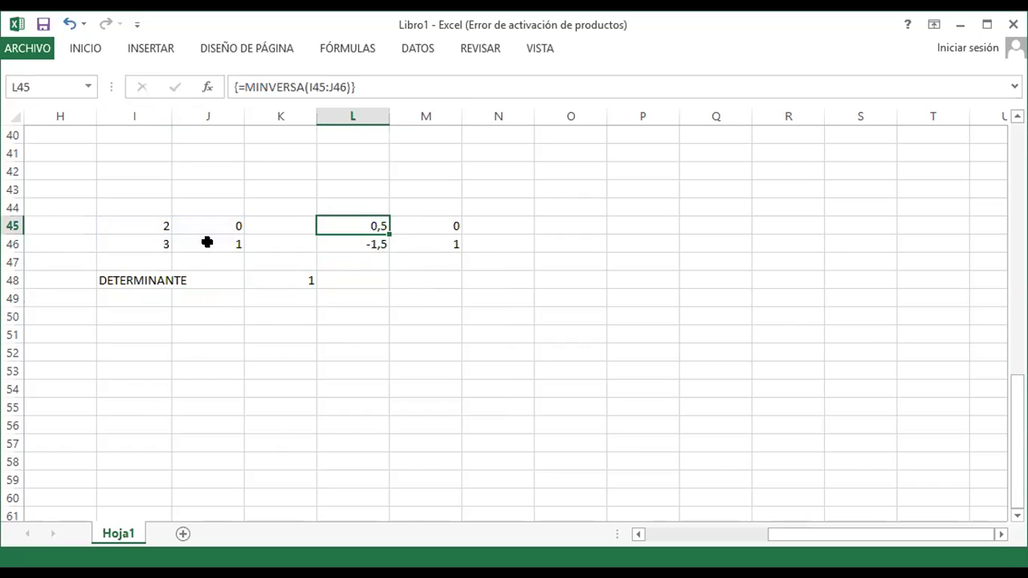
pyautogui.press('Down')
pyautogui.press('Down')
pyautogui.press('Down')
pyautogui.press('Down')
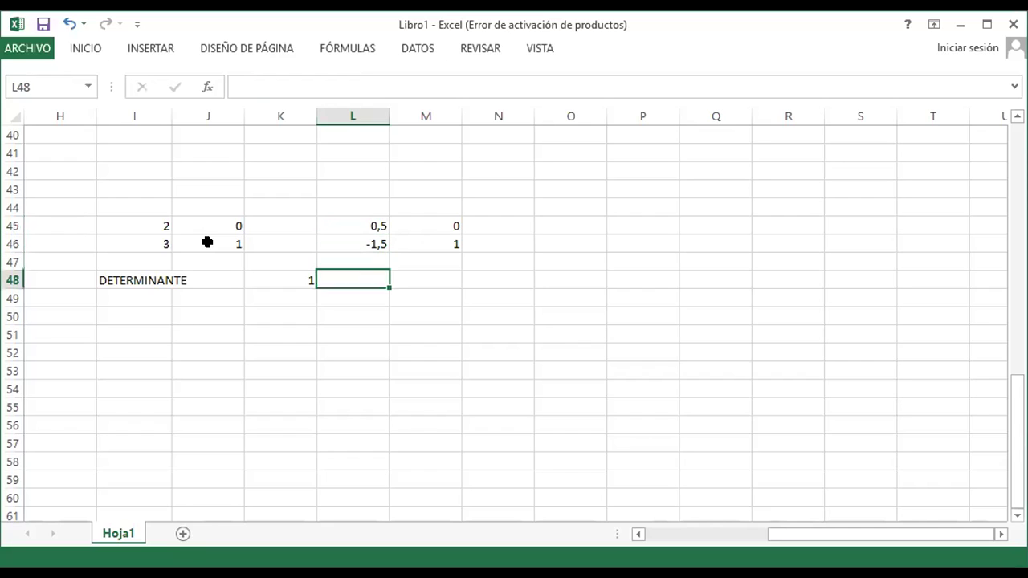
pyautogui.press('Left')
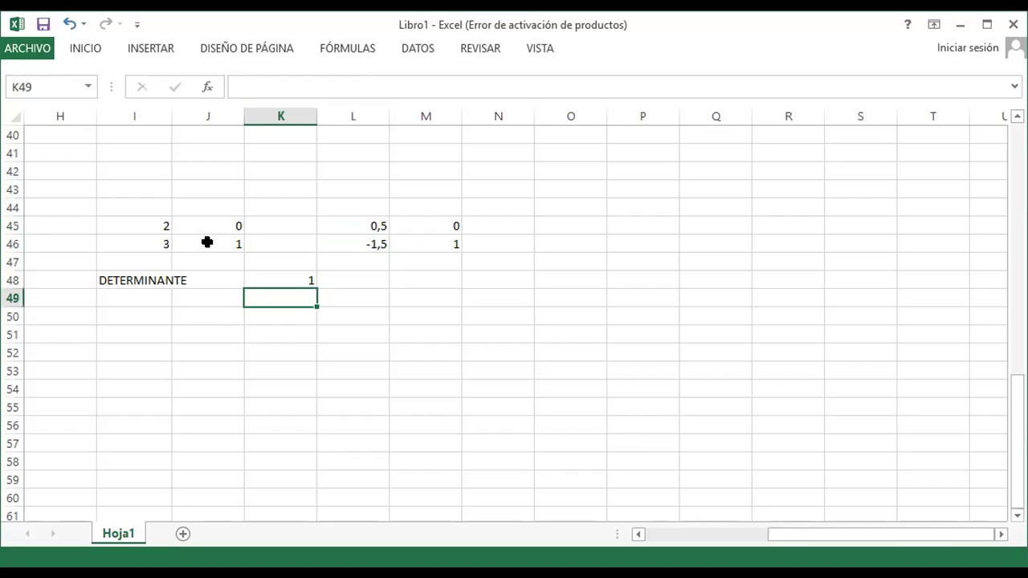
pyautogui.press('Up')
pyautogui.press('Down')
pyautogui.write('=')
pyautogui.press('Up')
pyautogui.press('Up')
pyautogui.press('Up')
pyautogui.press('Up')
pyautogui.press('Left')
pyautogui.press('Left')
pyautogui.press('Escape')
# Step: Calculate the determinant of the original matrix in K49 with =MDETERM(I45:J46)
pyautogui.press('Right')
pyautogui.press('Left')
pyautogui.write('=')
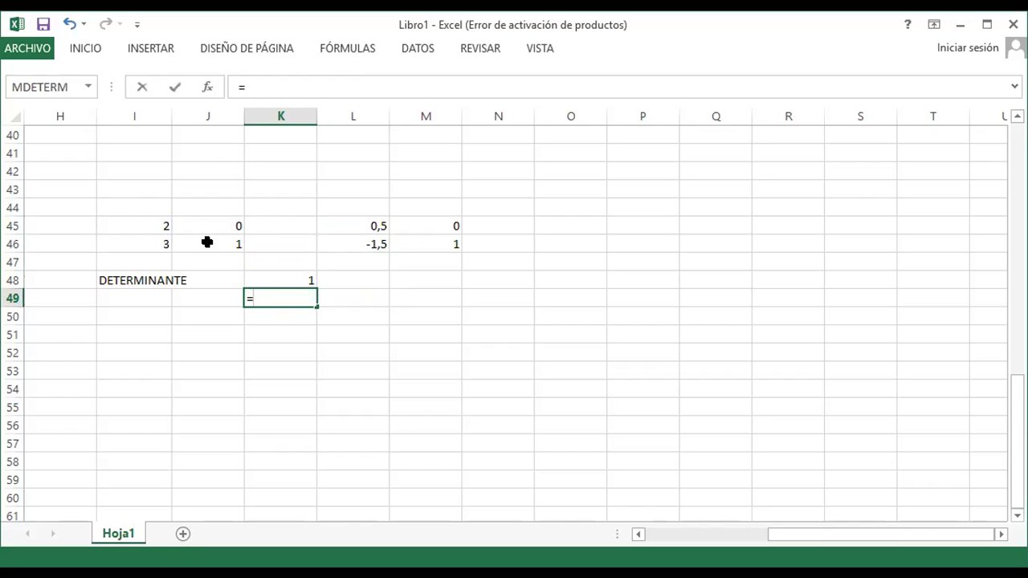
pyautogui.write('MDE')
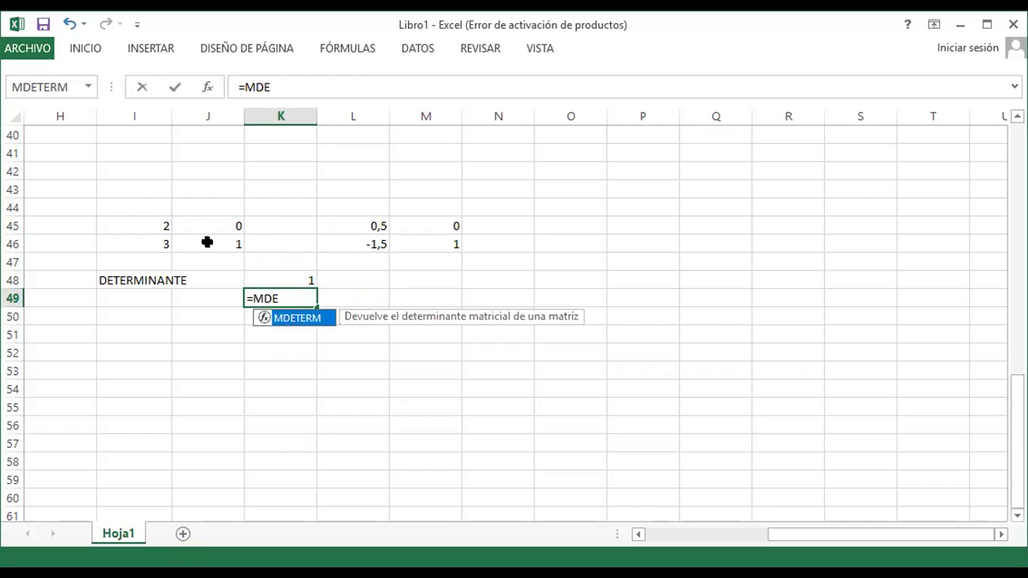
pyautogui.doubleClick(294, 320)
pyautogui.click(117, 220)
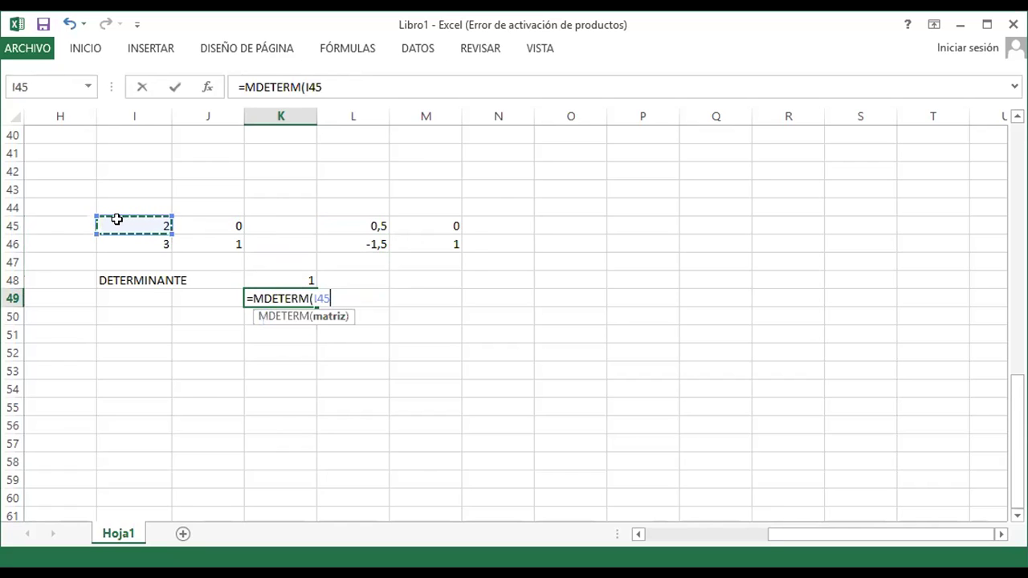
pyautogui.hotkey('shift', 'Right')
pyautogui.hotkey('shift', 'Down')
pyautogui.press('Return')
pyautogui.press('Up')
pyautogui.press('Up')
pyautogui.press('Right')
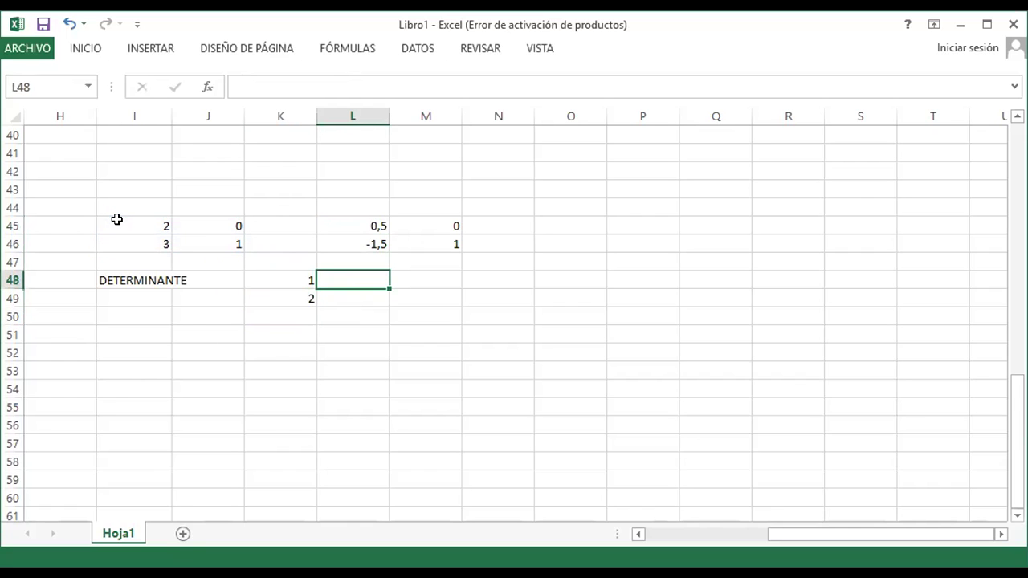
pyautogui.press('F2')
pyautogui.press('Escape')
pyautogui.press('Down')
pyautogui.press('Up')
pyautogui.press('Left')
pyautogui.press('Left')
pyautogui.press('Left')
pyautogui.press('Right')
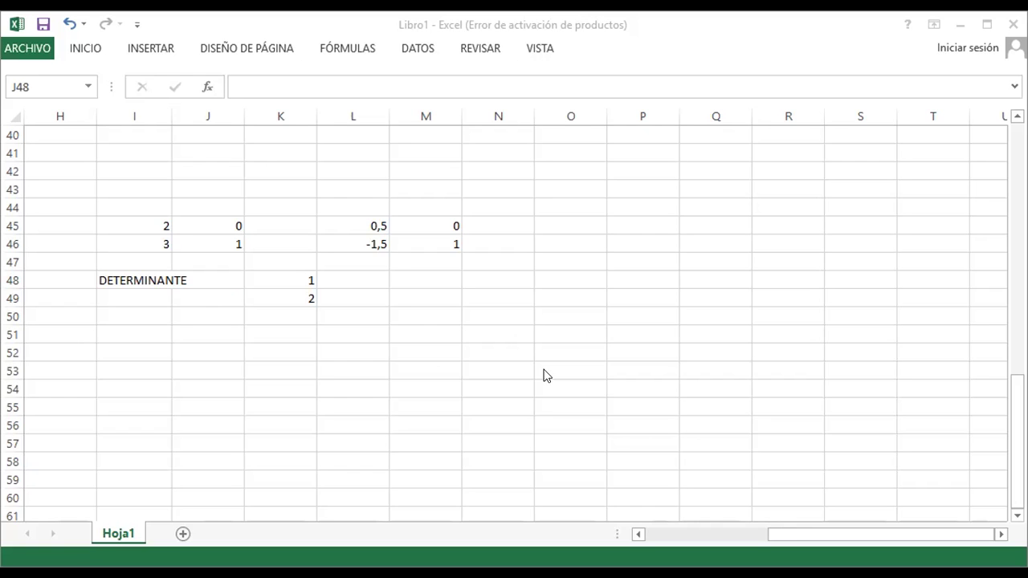
# Step: Enter 1,5 in L49 and 0 in M48, beside the determinant values
pyautogui.click(367, 298)
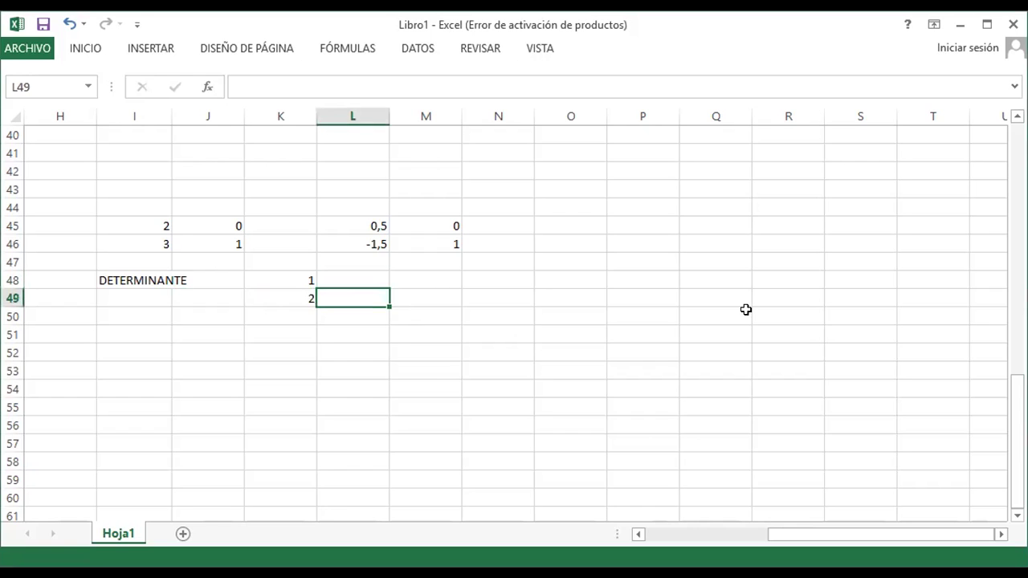
pyautogui.press('Up')
pyautogui.press('Up')
pyautogui.press('Down')
pyautogui.press('Down')
pyautogui.write('1,5')
pyautogui.press('Tab')
pyautogui.press('Up')
pyautogui.write('0')
pyautogui.press('Tab')
pyautogui.press('Left')
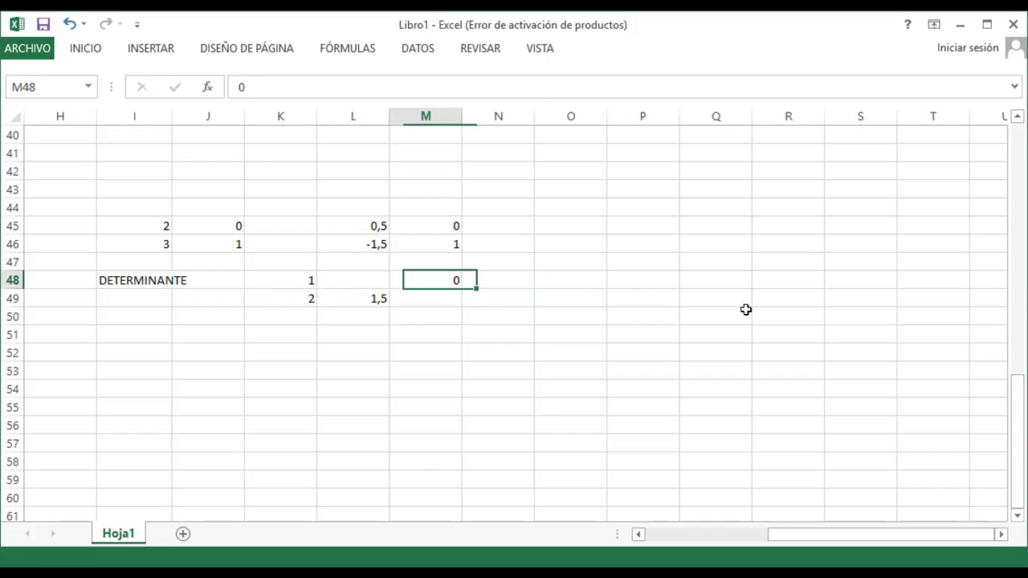
# Step: Fill the remaining cells of the second matrix with 1 in L48 and 0,5 in M49
pyautogui.press('Left')
pyautogui.write('1')
pyautogui.press('Tab')
pyautogui.press('Tab')
pyautogui.press('Down')
pyautogui.press('Left')
pyautogui.write(',5')
pyautogui.press('Tab')
pyautogui.press('Up')
pyautogui.press('Left')
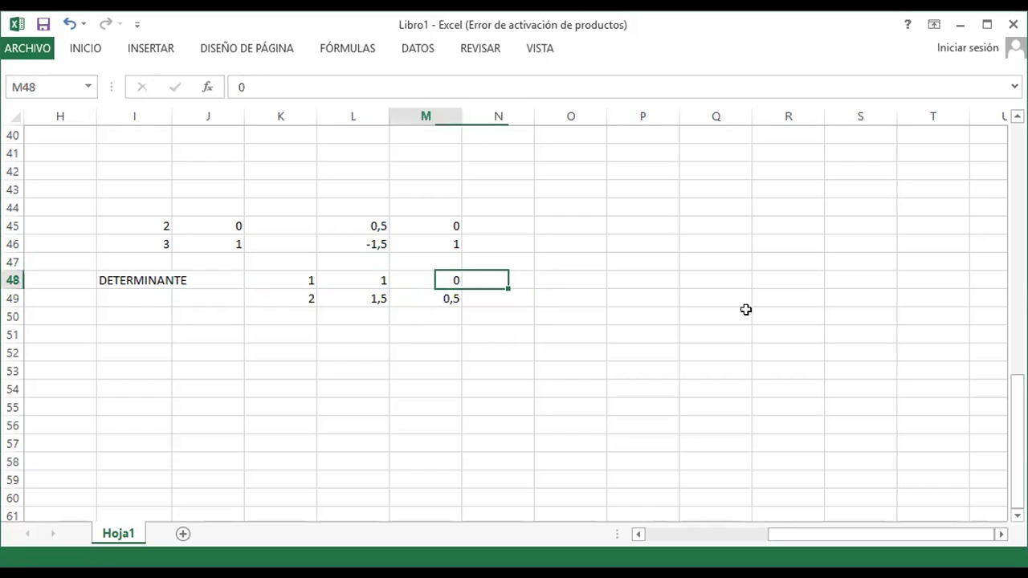
# Step: Check the determinant formula in K49 and its neighbouring cells
pyautogui.press('Left')
pyautogui.press('Left')
pyautogui.press('Down')
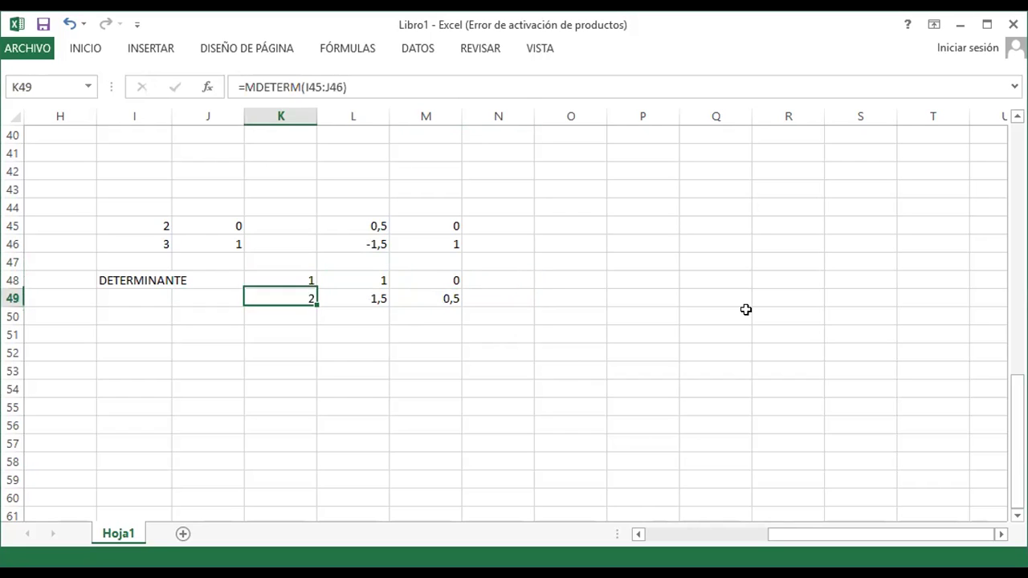
pyautogui.press('Up')
pyautogui.press('Down')
pyautogui.press('Right')
pyautogui.press('Up')
pyautogui.press('Left')
# Step: Enter the scalar factor 0,5 in O48
pyautogui.press('Right')
pyautogui.press('Right')
pyautogui.press('Right')
pyautogui.press('Right')
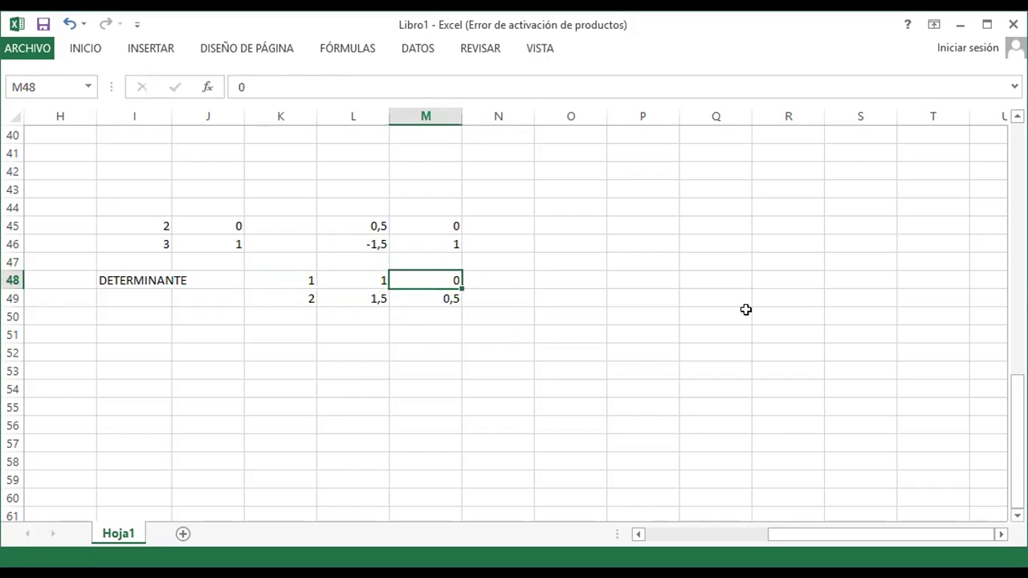
pyautogui.write(',5')
pyautogui.press('Right')
# Step: Copy the matrix in L48:M49 to P48:Q49, beside the scalar factor
pyautogui.press('Left')
pyautogui.press('Left')
pyautogui.press('Left')
pyautogui.press('Left')
pyautogui.hotkey('shift', 'Down')
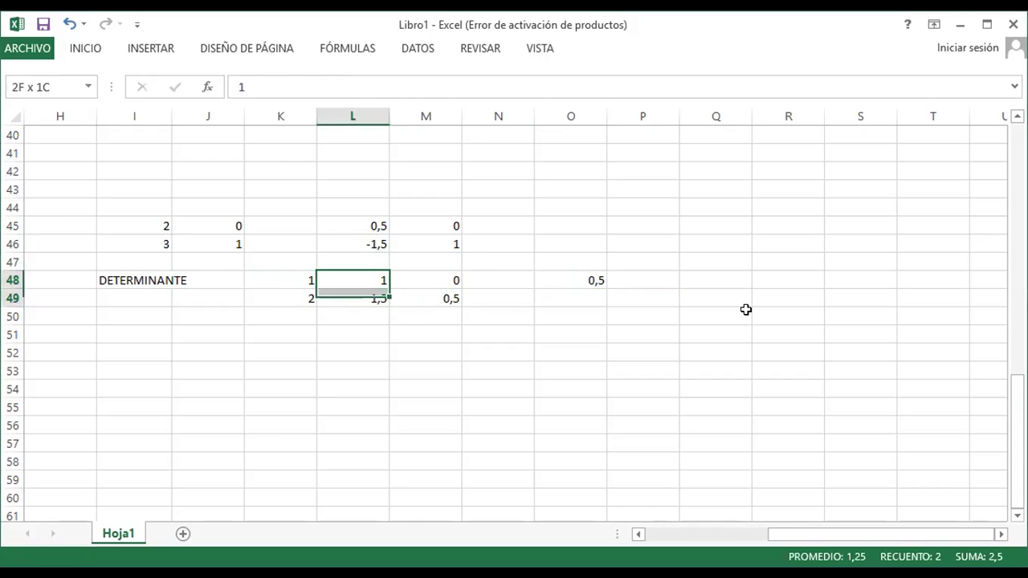
pyautogui.hotkey('shift', 'Right')
pyautogui.hotkey('ctrl', 'c')
pyautogui.press('Right')
pyautogui.press('Right')
pyautogui.press('Right')
pyautogui.press('Right')
pyautogui.press('Right')
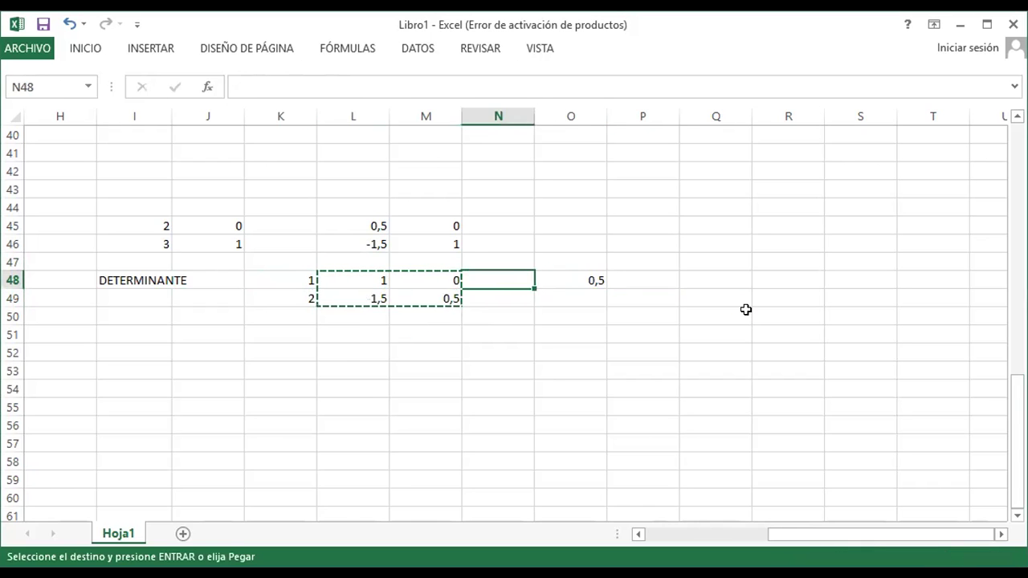
pyautogui.press('Left')
pyautogui.hotkey('ctrl', 'v')
pyautogui.press('Right')
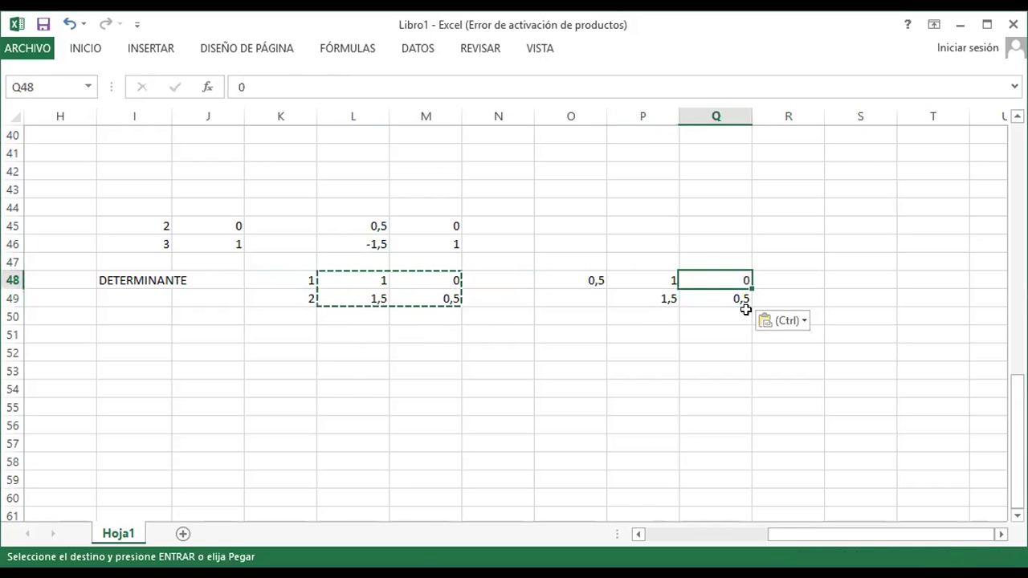
pyautogui.press('Left')
pyautogui.press('Left')
pyautogui.press('Left')
pyautogui.press('Right')
pyautogui.press('Down')
pyautogui.press('Down')
pyautogui.press('Down')
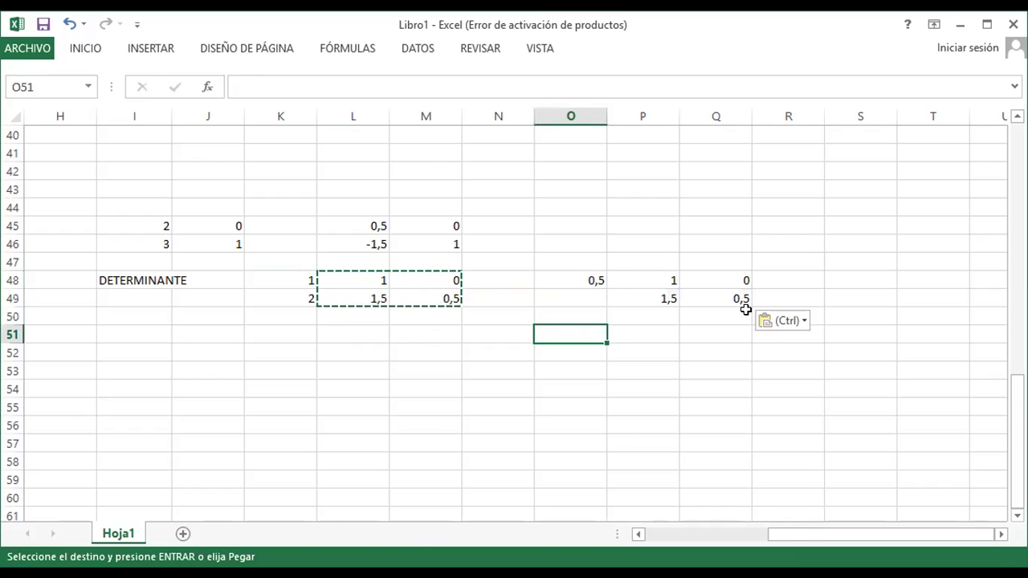
# Step: Try to multiply the scalar in O48 by the matrix P48:Q49 with a formula in the selected range S48:T49
pyautogui.press('Right')
pyautogui.press('Right')
pyautogui.press('Right')
pyautogui.press('Right')
pyautogui.press('Up')
pyautogui.press('Up')
pyautogui.press('Up')
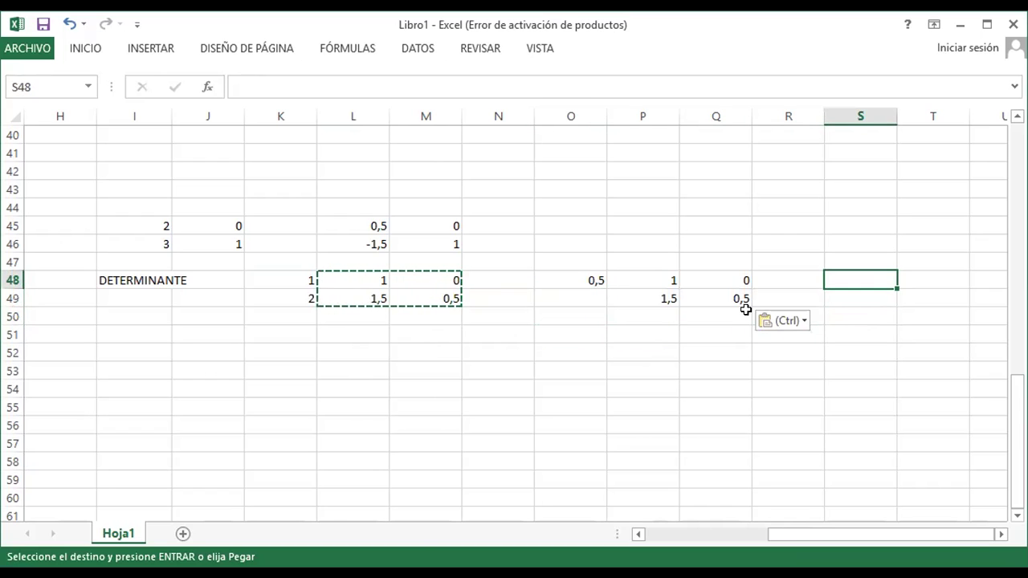
pyautogui.hotkey('shift', 'Right')
pyautogui.hotkey('shift', 'Down')
pyautogui.hotkey('shift', 'Down')
pyautogui.hotkey('shift', 'Left')
pyautogui.hotkey('shift', 'Right')
pyautogui.hotkey('shift', 'Up')
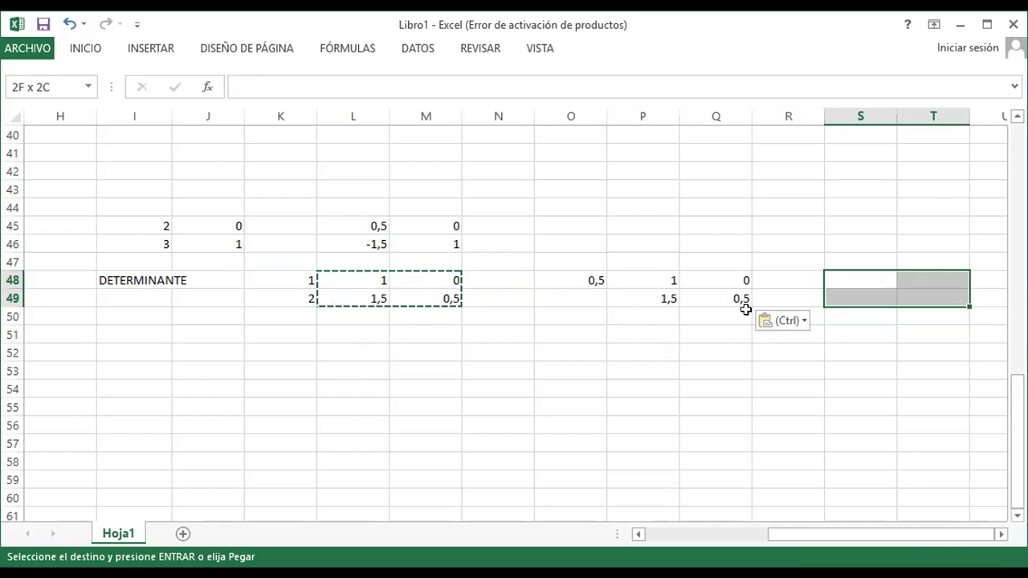
pyautogui.write('=')
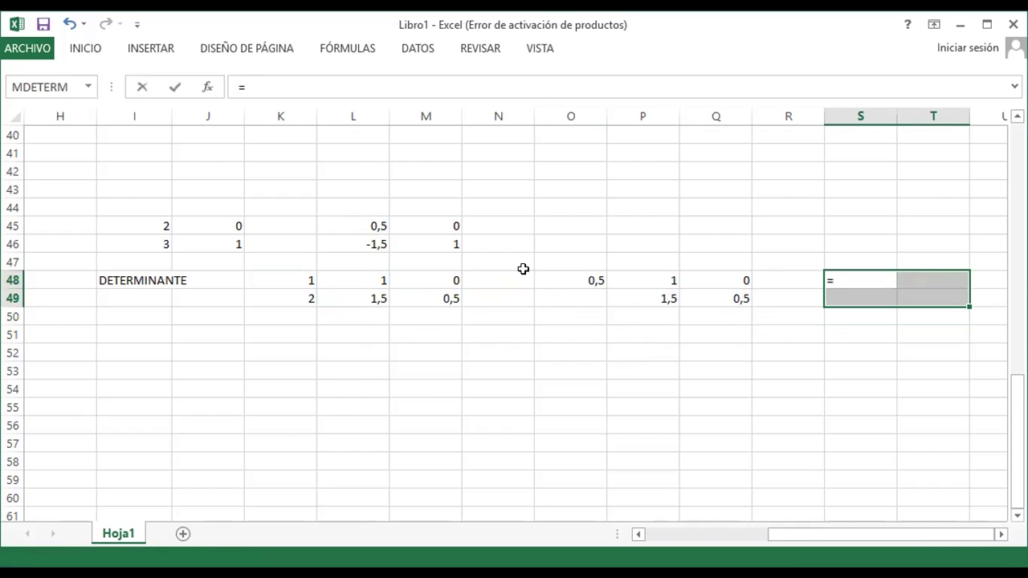
pyautogui.click(576, 276)
pyautogui.write('*')
pyautogui.press('Left')
pyautogui.press('Left')
pyautogui.press('Left')
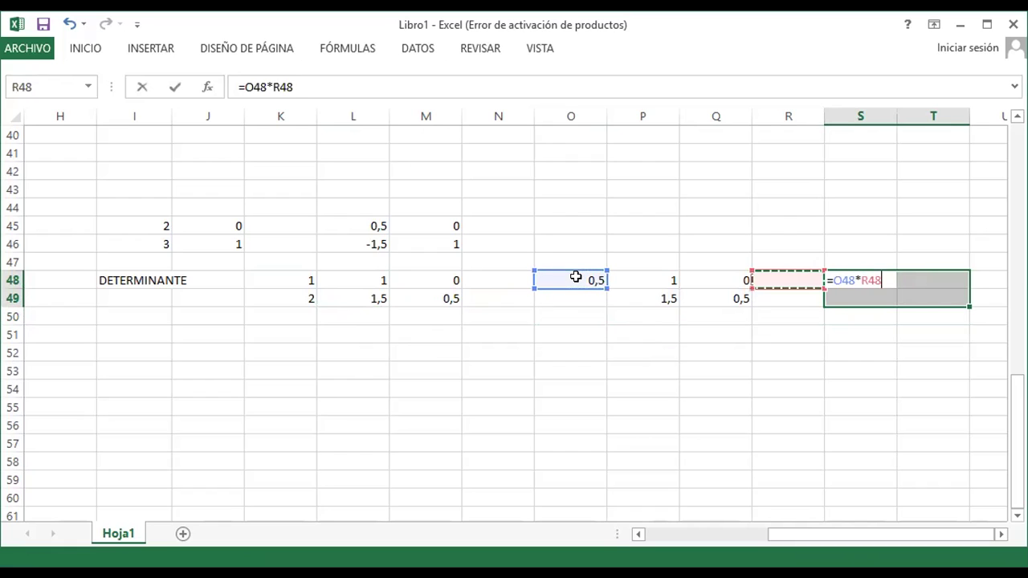
pyautogui.press('Return')
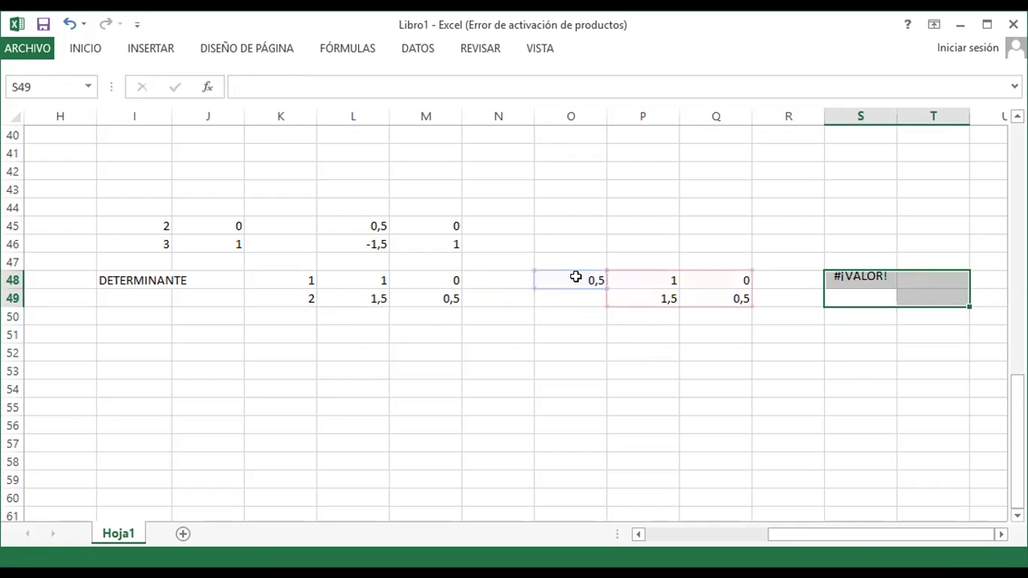
# Step: Enter =O48*P48:Q49 as an array formula across the selected range S48:T49
pyautogui.press('Return')
pyautogui.press('Return')
pyautogui.press('Return')
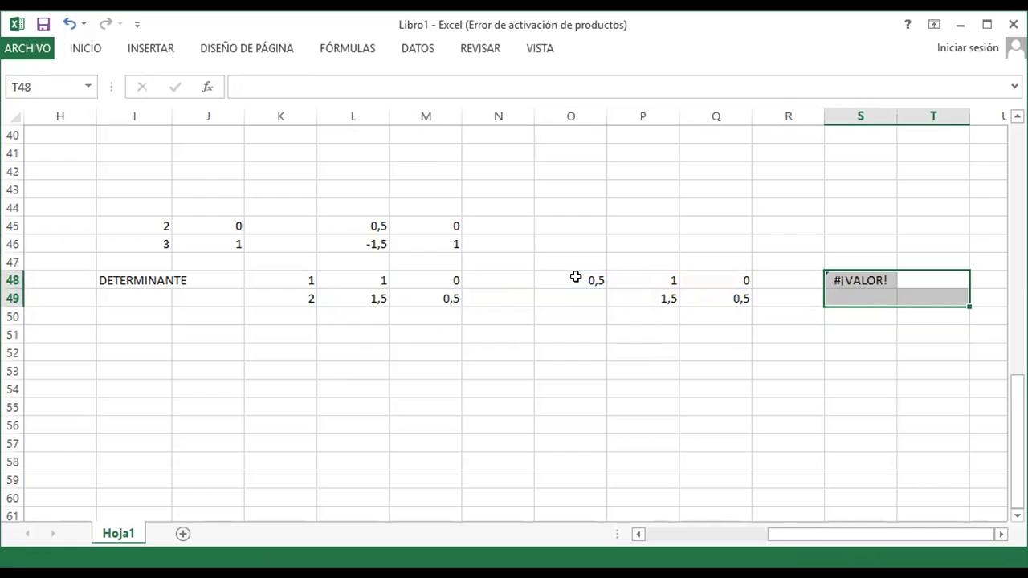
pyautogui.press('F2')
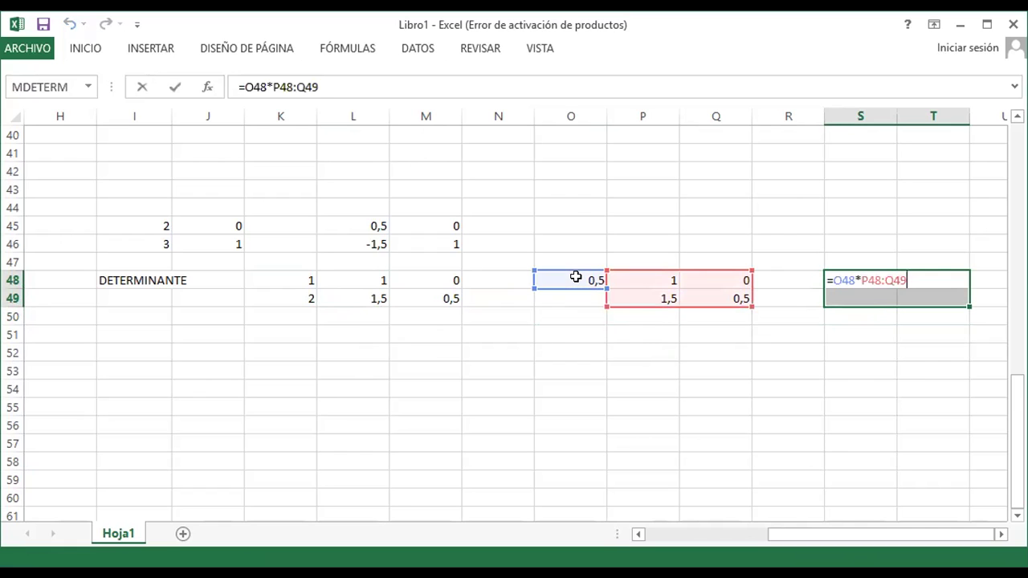
pyautogui.hotkey('ctrl', 'shift', 'Return')
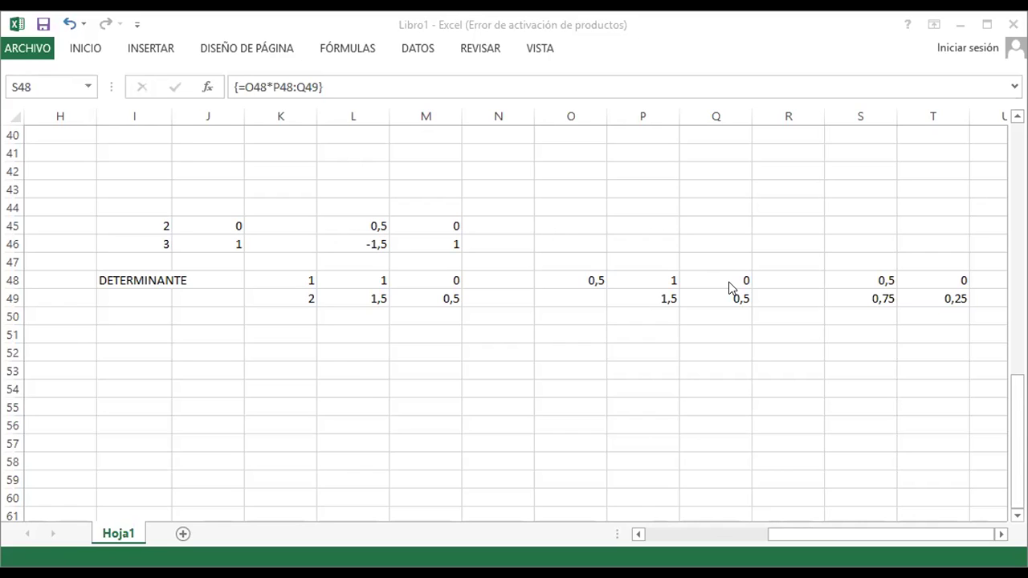
# Step: Compare the original matrix in I45:J46, the scalar and matrix in O48:Q49, and the MINVERSA result in L45:M46
pyautogui.click(151, 227)
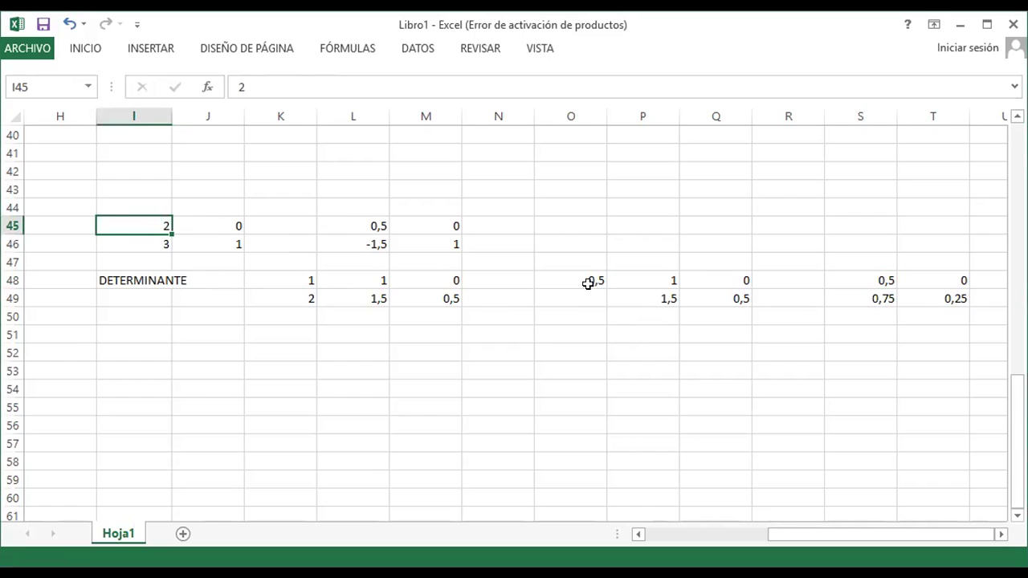
pyautogui.click(724, 280)
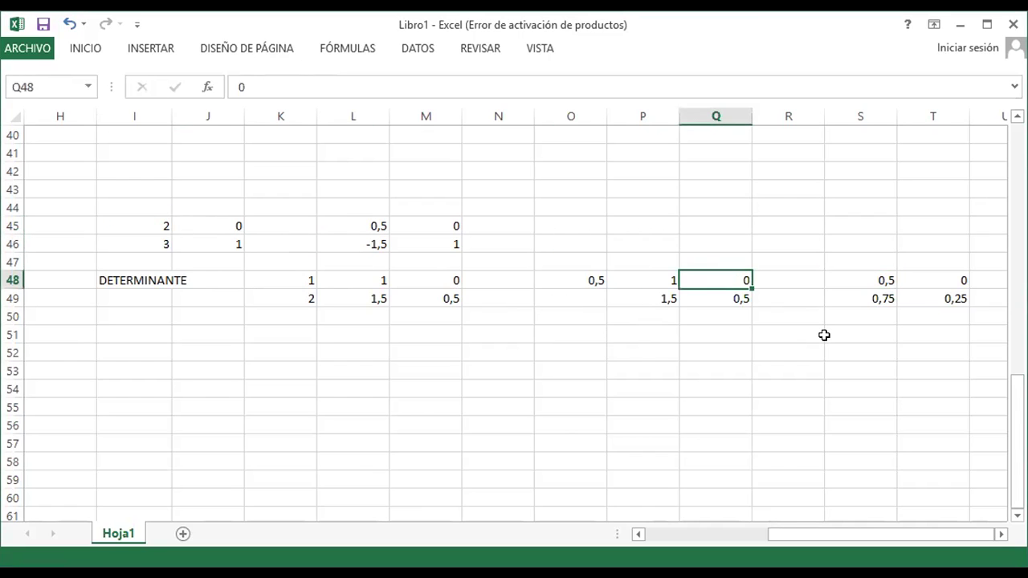
pyautogui.press('Left')
pyautogui.press('Left')
pyautogui.press('Down')
pyautogui.press('Right')
pyautogui.press('Up')
pyautogui.press('Up')
pyautogui.press('Left')
pyautogui.press('Left')
pyautogui.press('Left')
pyautogui.press('Up')
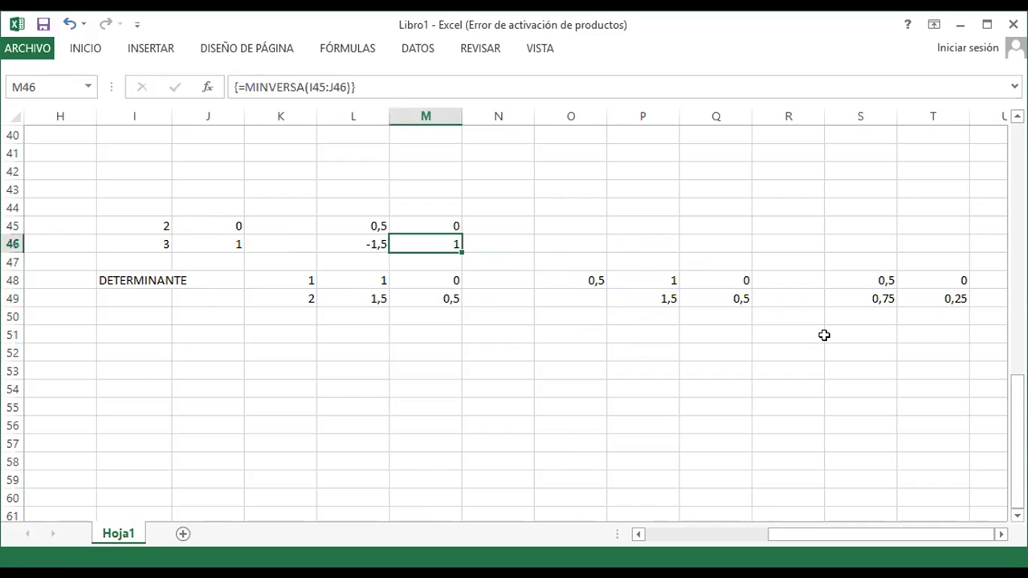
pyautogui.press('Up')
pyautogui.press('Left')
pyautogui.hotkey('shift', 'Down')
pyautogui.press('Right')
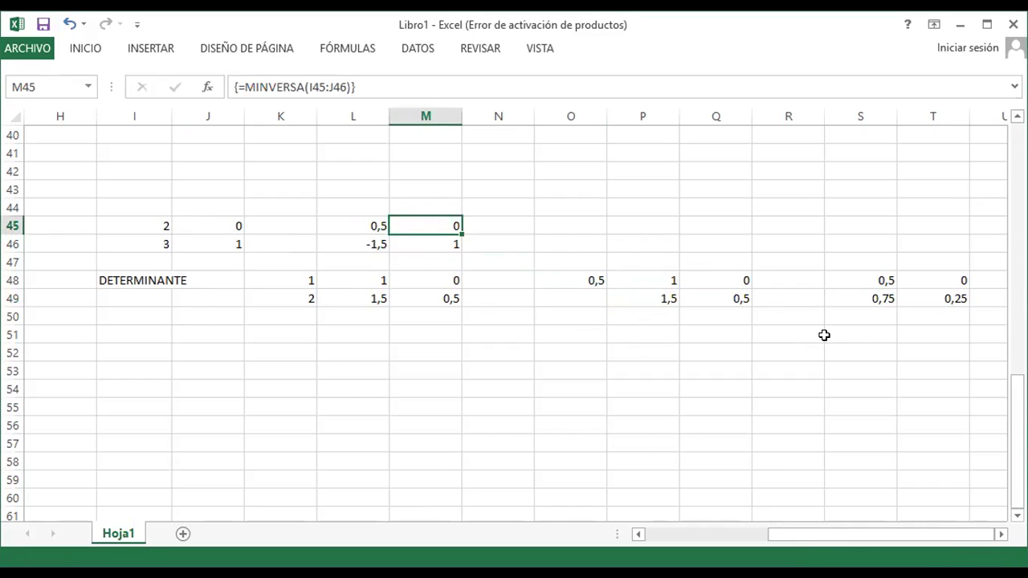
pyautogui.press('Right')
pyautogui.press('Right')
pyautogui.press('Right')
pyautogui.press('Down')
pyautogui.press('Down')
pyautogui.press('Down')
# Step: Outline the original matrix in I45:J46 with a thick box border
pyautogui.moveTo(127, 225); pyautogui.dragTo(201, 241)
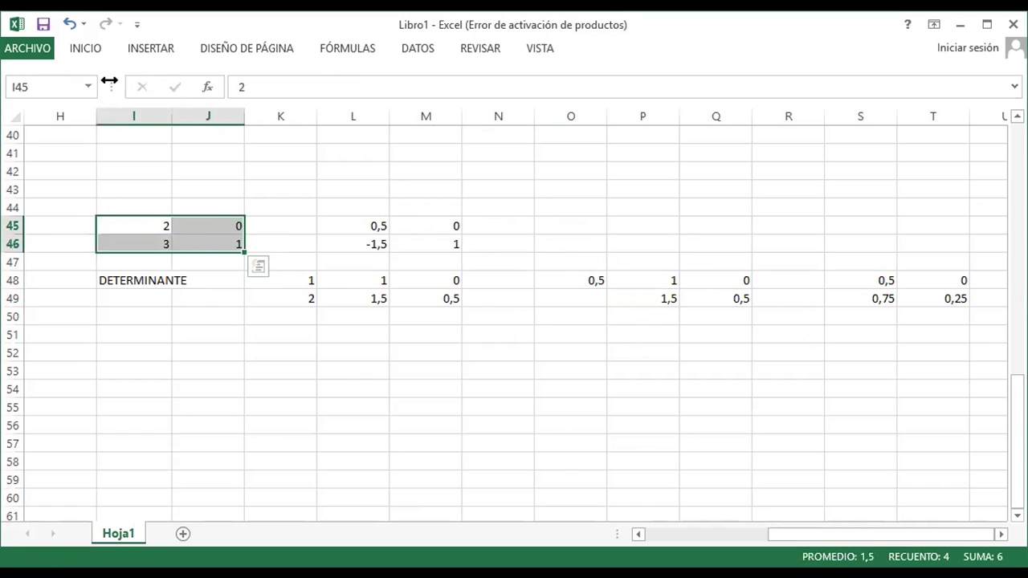
pyautogui.click(84, 48)
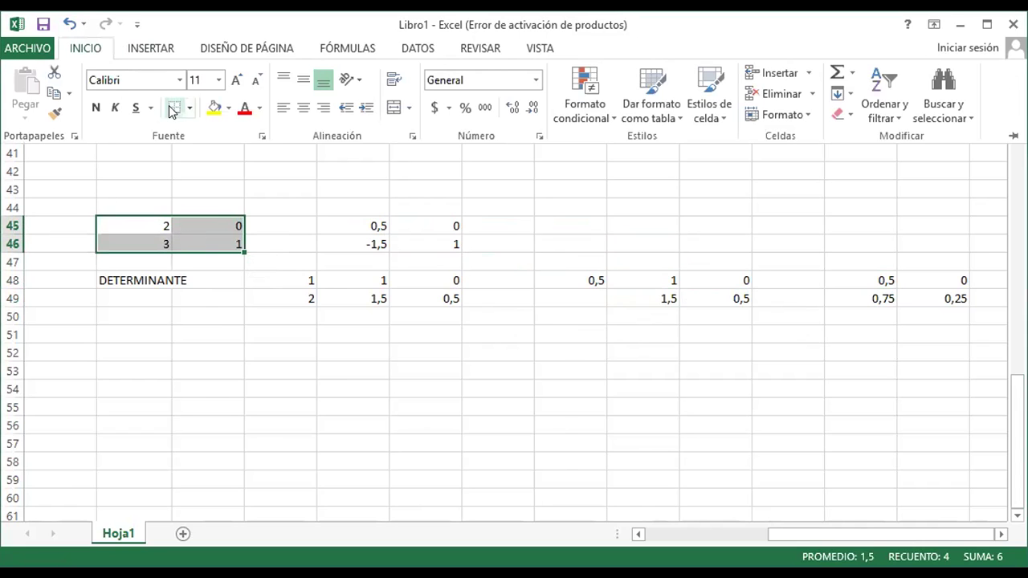
pyautogui.click(190, 108)
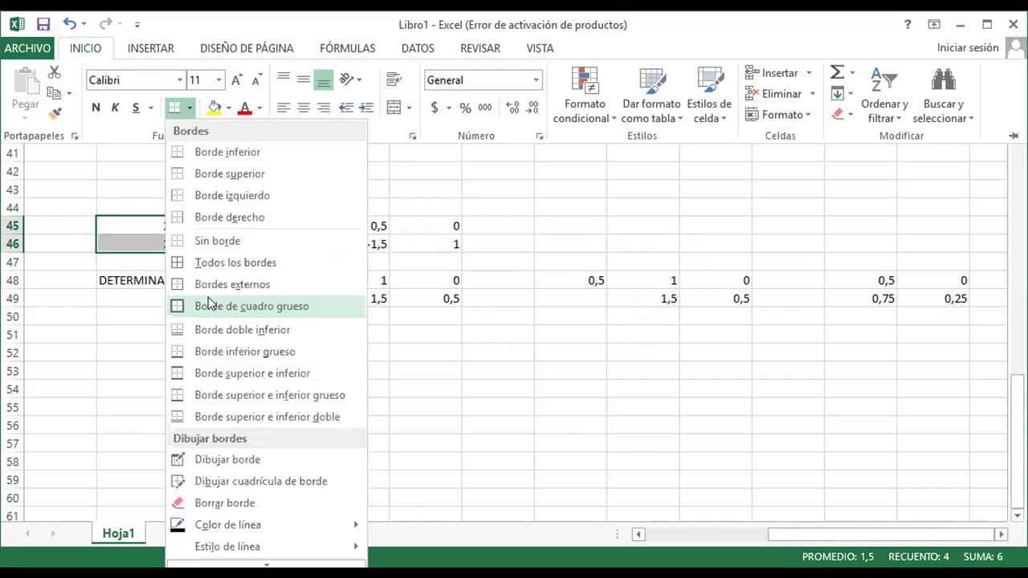
pyautogui.click(208, 303)
# Step: Label the original matrix as A in H45
pyautogui.click(61, 226)
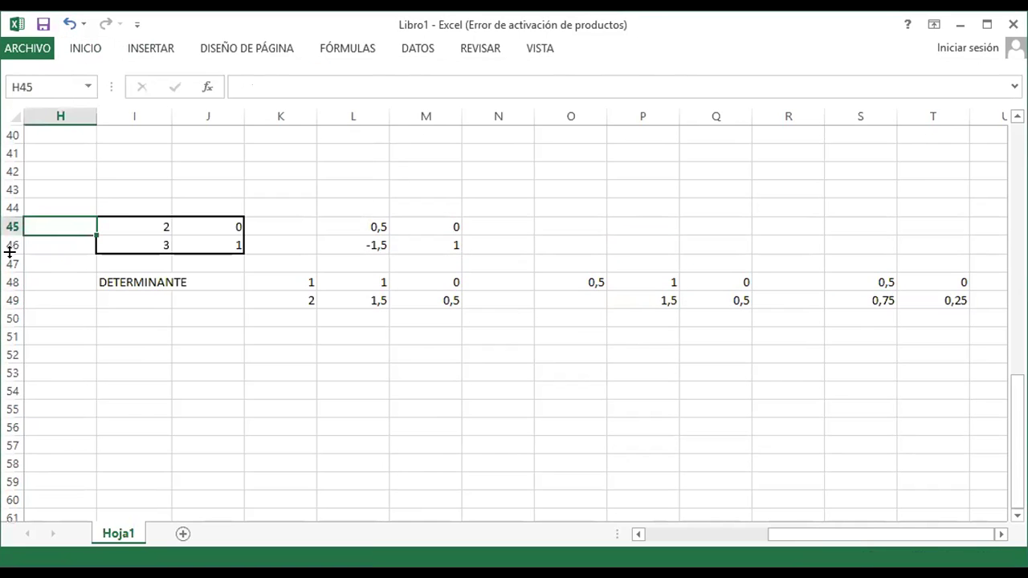
pyautogui.write('a')
pyautogui.press('BackSpace')
pyautogui.write('A')
pyautogui.press('Right')
# Step: Set the lower-left element of the matrix beside the scalar, in P49, to -3
pyautogui.press('Right')
pyautogui.press('Right')
pyautogui.press('Right')
pyautogui.press('Right')
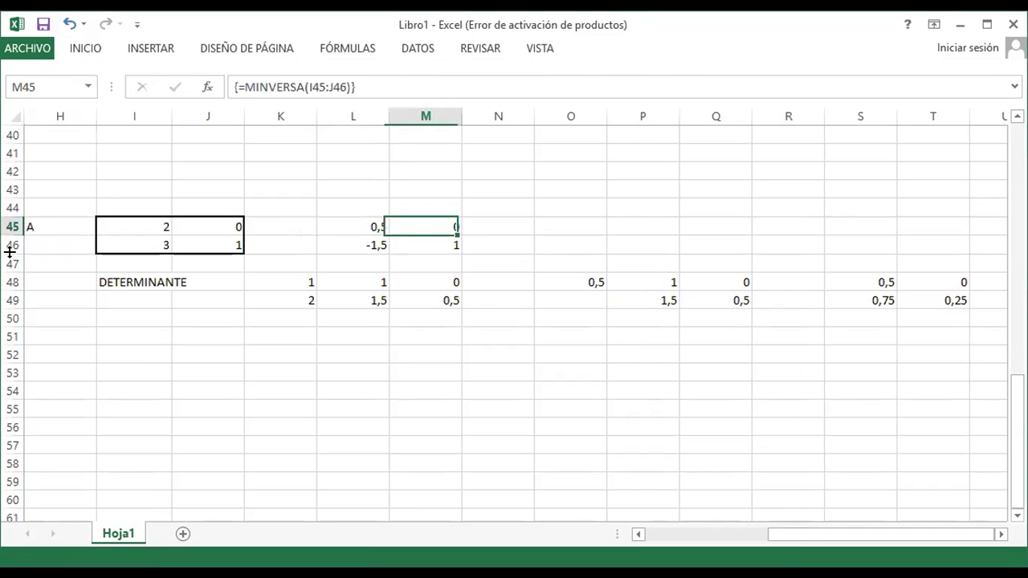
pyautogui.press('Right')
pyautogui.press('Right')
pyautogui.press('Down')
pyautogui.press('Down')
pyautogui.press('Down')
pyautogui.press('Right')
pyautogui.press('Down')
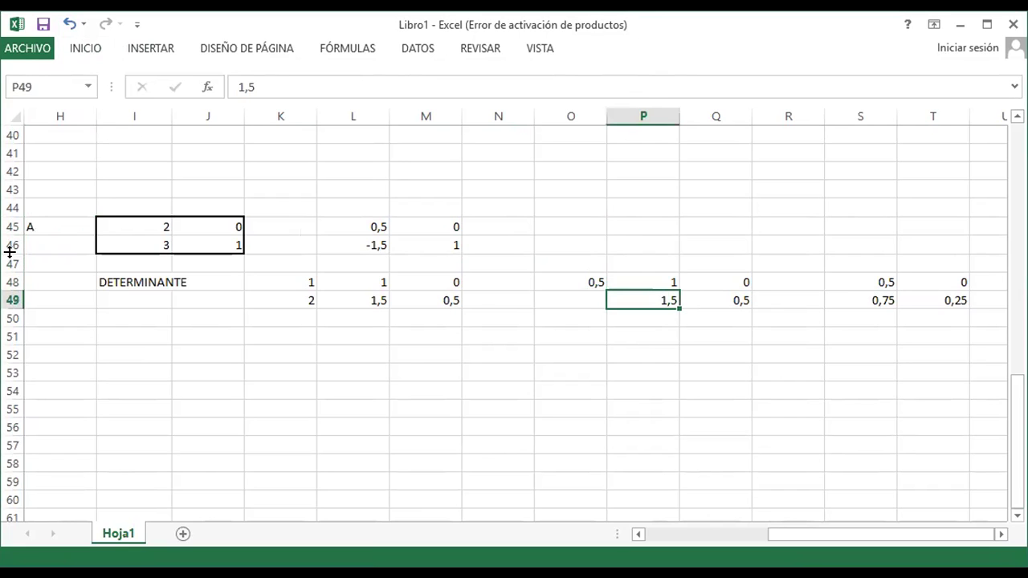
pyautogui.write('-3')
pyautogui.press('Return')
# Step: Set the lower-right element of the matrix beside the scalar, in Q49, to 2
pyautogui.press('Up')
pyautogui.press('Right')
pyautogui.press('Up')
pyautogui.click(643, 282)
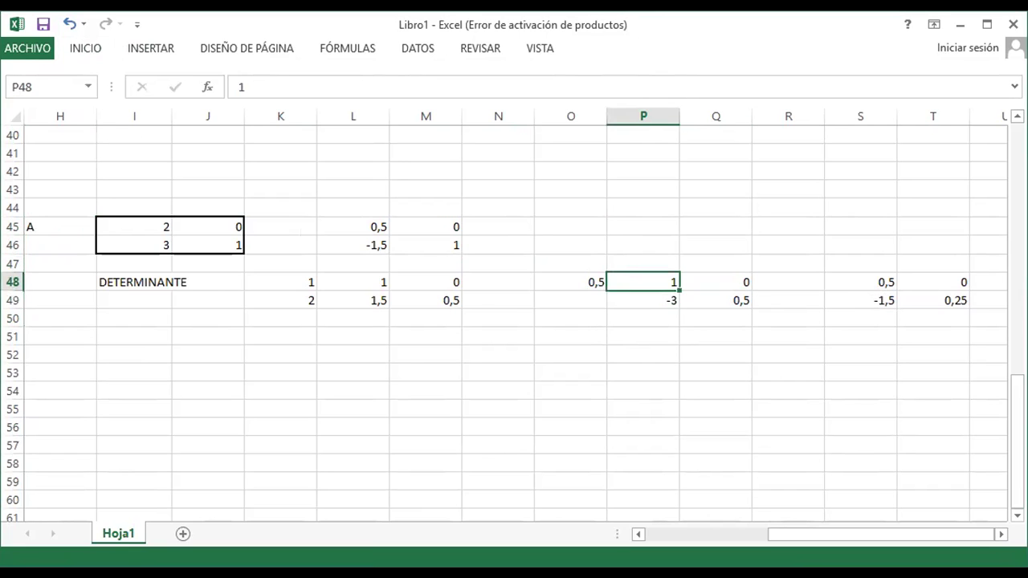
pyautogui.click(716, 282)
pyautogui.click(716, 301)
pyautogui.doubleClick(732, 301)
pyautogui.press('BackSpace')
pyautogui.press('BackSpace')
pyautogui.press('BackSpace')
pyautogui.write('2')
pyautogui.press('Return')
pyautogui.press('Up')
pyautogui.press('Up')
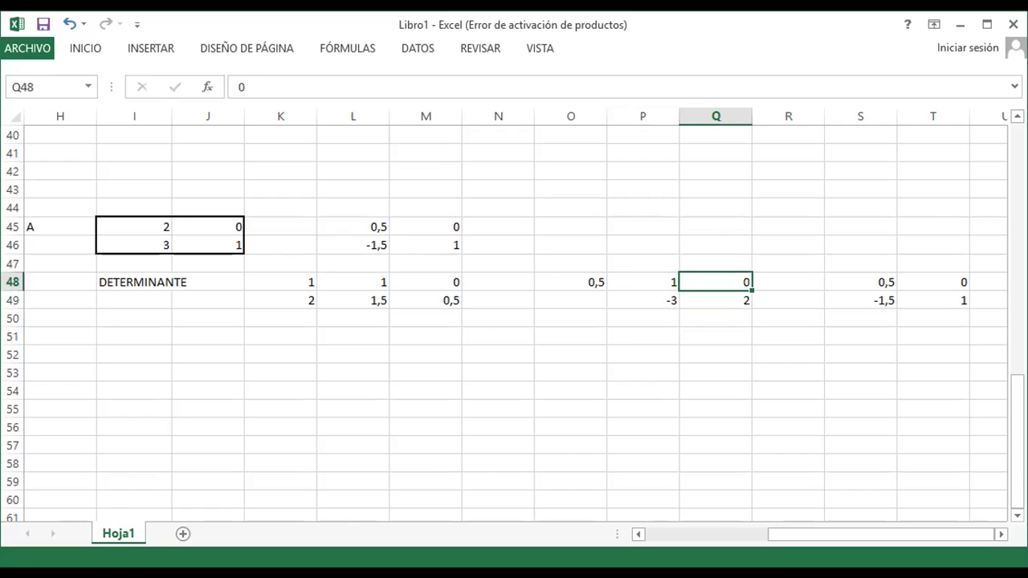
# Step: Label the inverse matrix INV A in L44, above its first column
pyautogui.moveTo(857, 277); pyautogui.dragTo(922, 298)
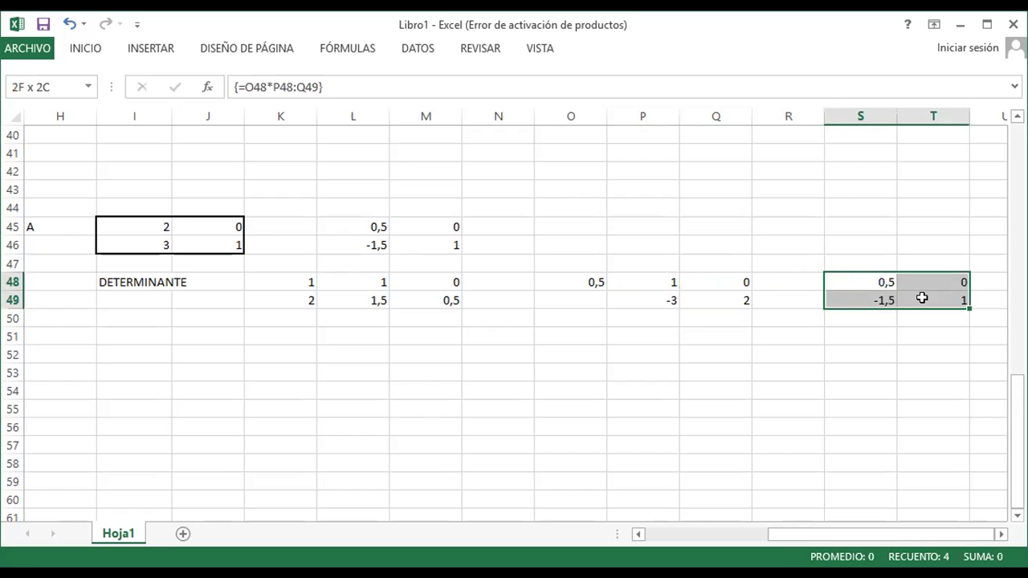
pyautogui.click(379, 210)
pyautogui.write('A-1')
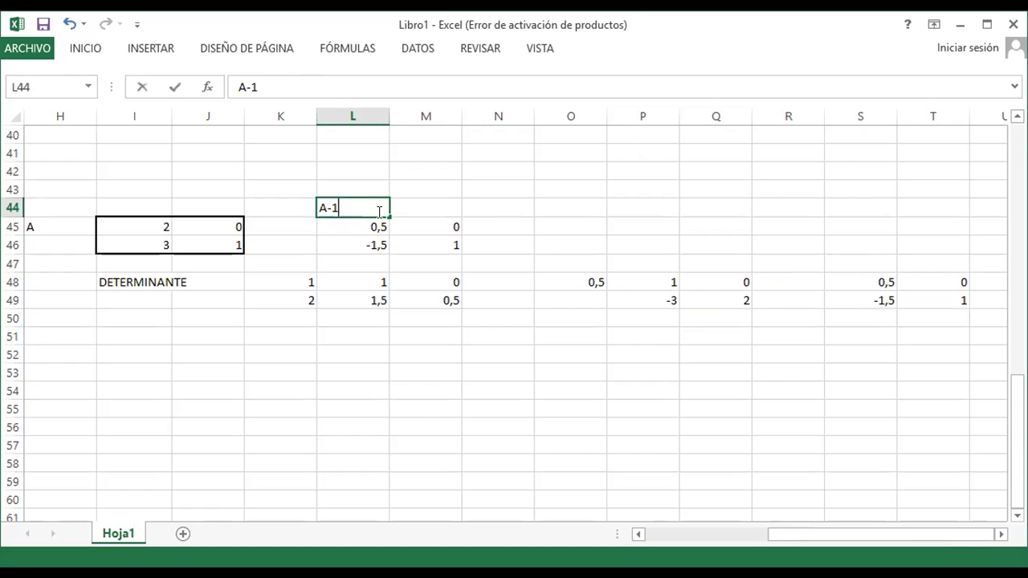
pyautogui.press('Return')
pyautogui.press('Up')
pyautogui.write('INV A')
pyautogui.press('Return')
# Step: Outline the inverse matrix in L45:M46 with a thick box border
pyautogui.press('Right')
pyautogui.press('Left')
pyautogui.hotkey('shift', 'Down')
pyautogui.hotkey('shift', 'Right')
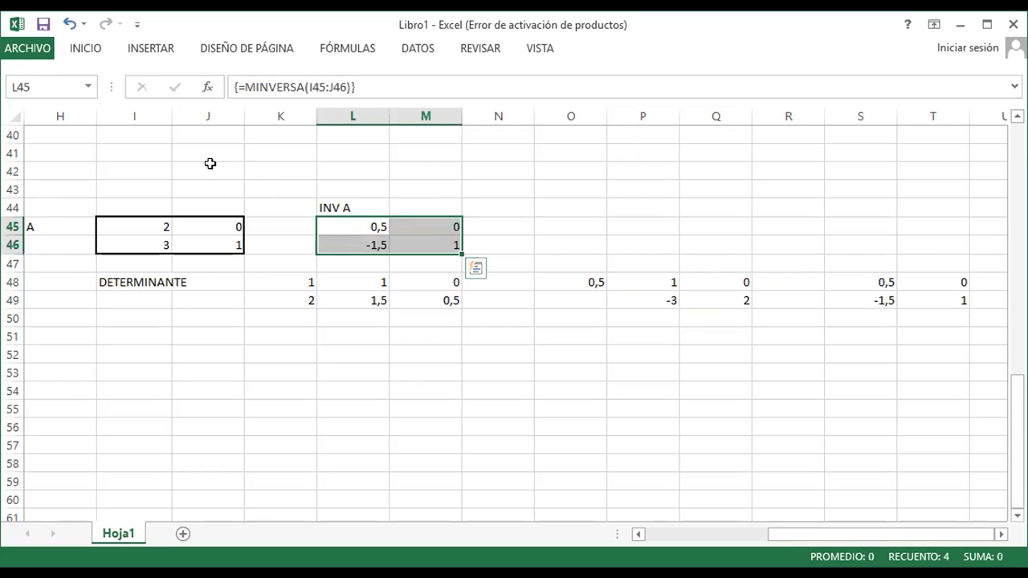
pyautogui.click(84, 49)
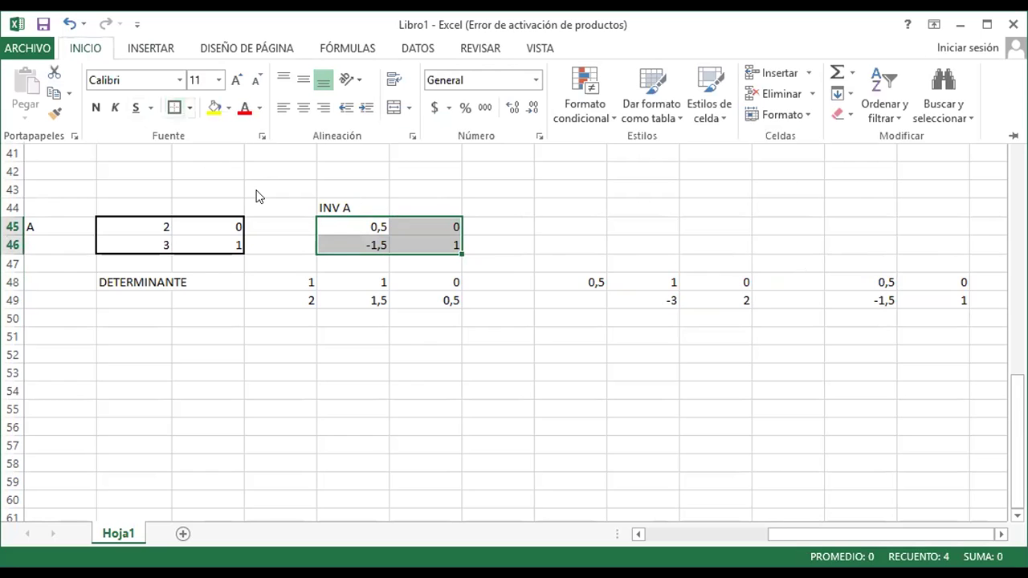
pyautogui.click(378, 241)
pyautogui.click(378, 282)
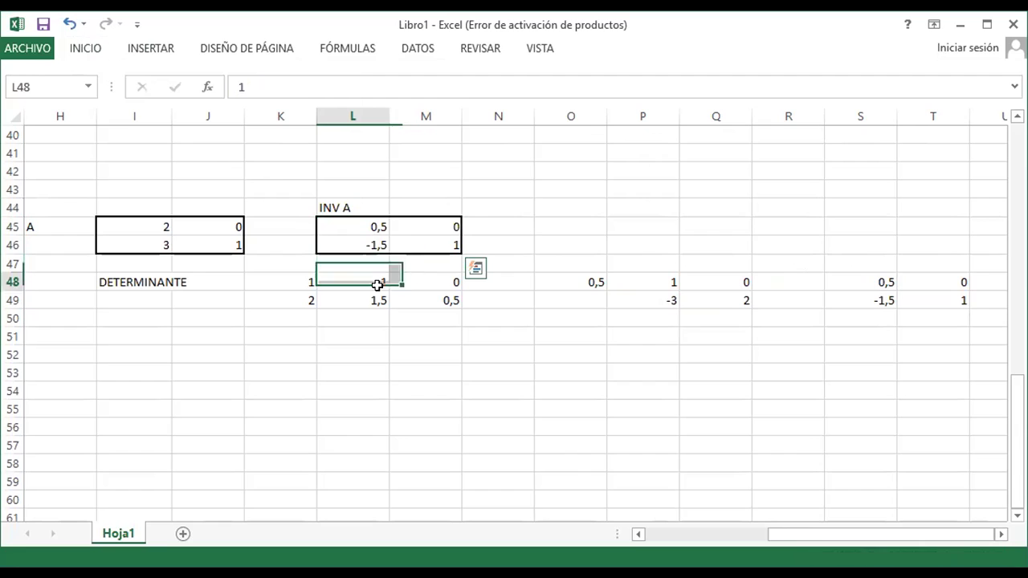
# Step: Examine the elements of the inverse matrix in L45:M46 for comparison with the scalar product
pyautogui.click(376, 225)
pyautogui.press('Tab')
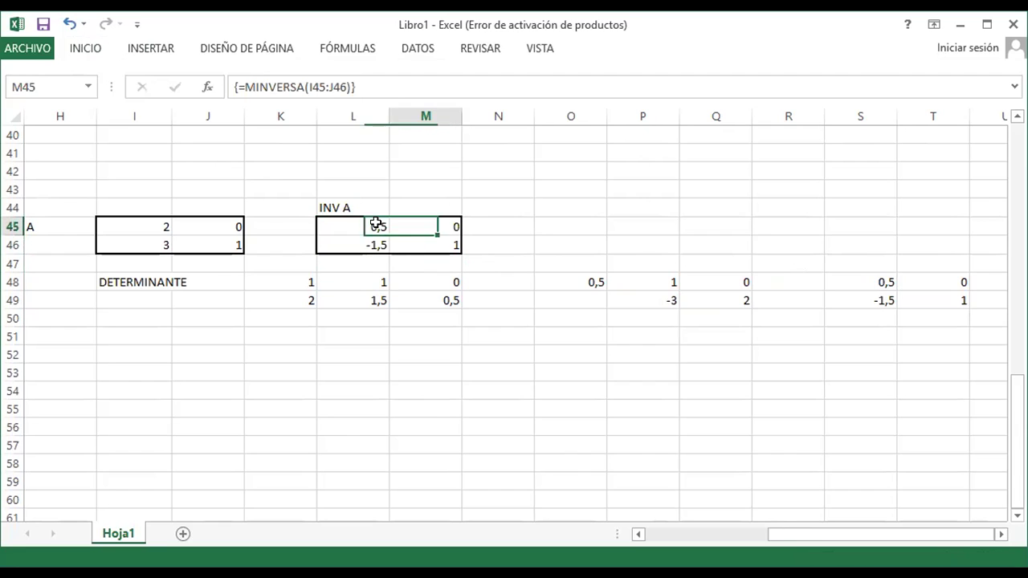
pyautogui.press('Return')
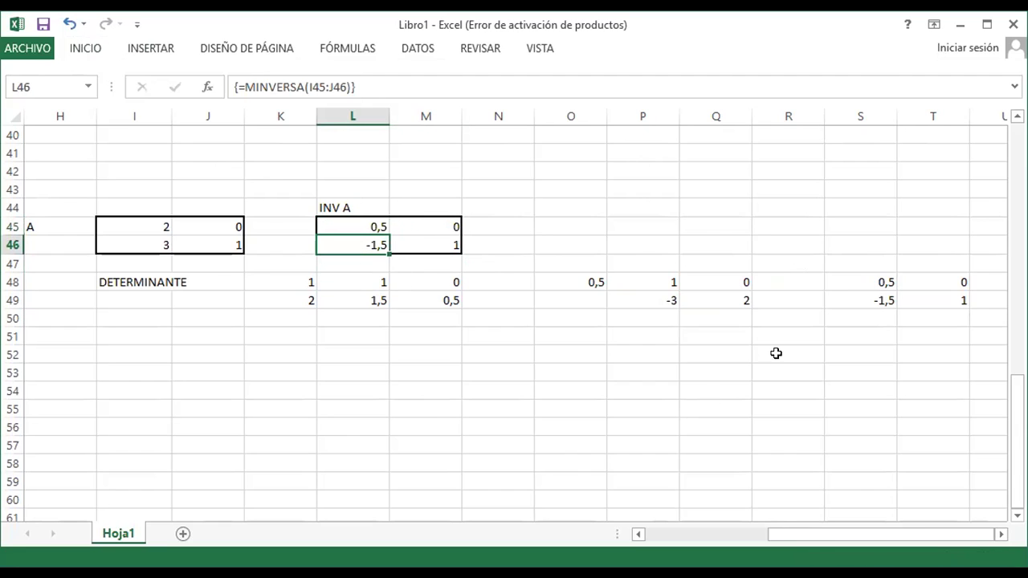
pyautogui.press('Up')
pyautogui.press('Tab')
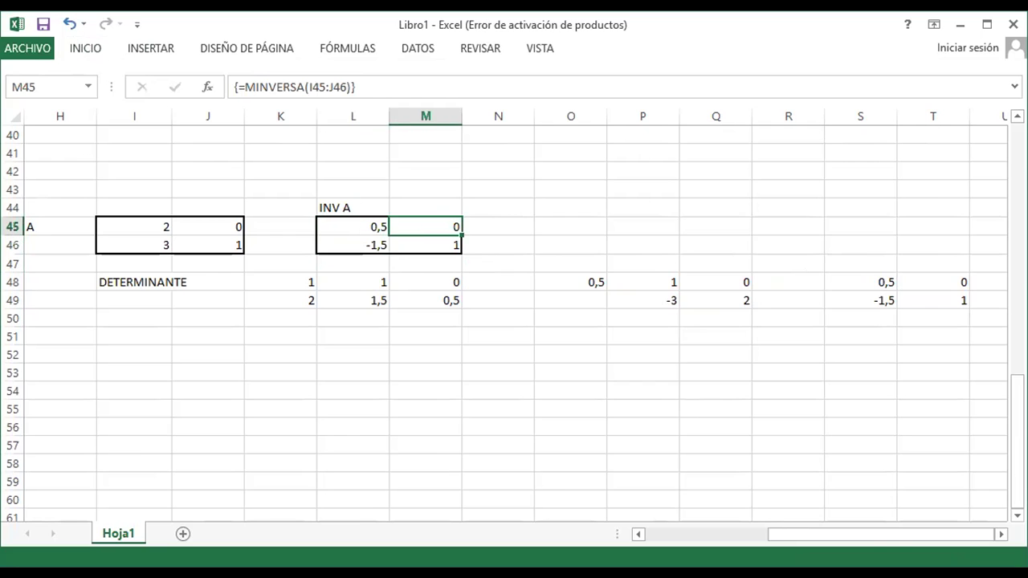
pyautogui.press('Return')
pyautogui.press('Right')
pyautogui.press('Right')
pyautogui.press('Right')
pyautogui.press('Right')
pyautogui.press('Right')
pyautogui.press('Right')
pyautogui.press('Right')
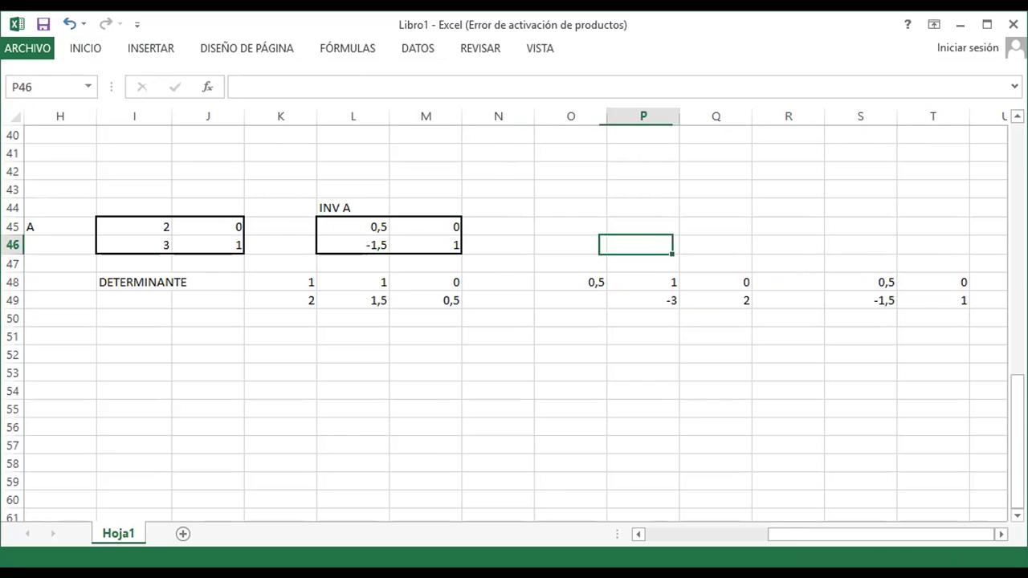
pyautogui.press('Down')
# Step: Outline the scalar product matrix in S48:T49 with a thick box border
pyautogui.click(860, 282)
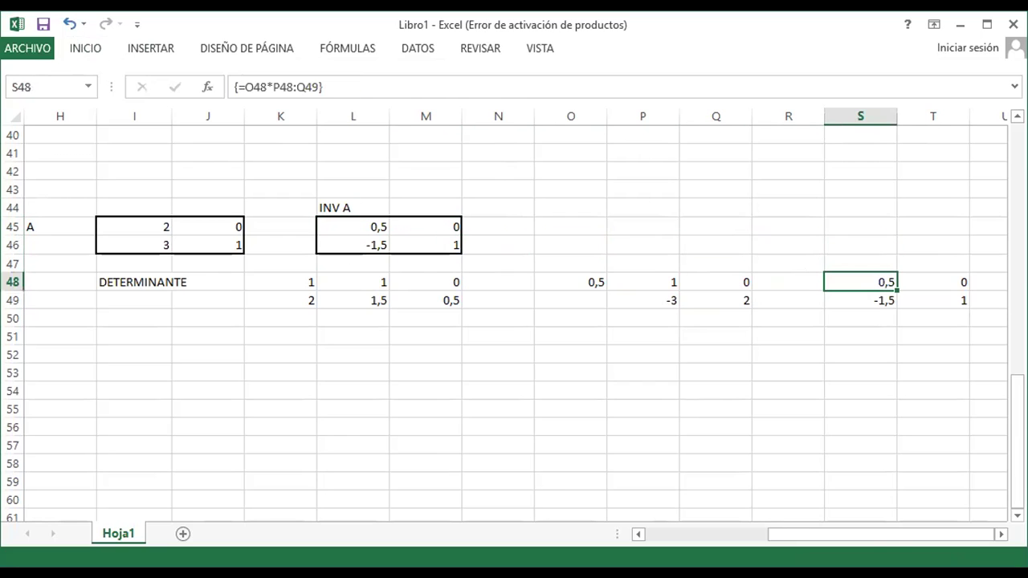
pyautogui.hotkey('shift', 'Down')
pyautogui.hotkey('shift', 'Right')
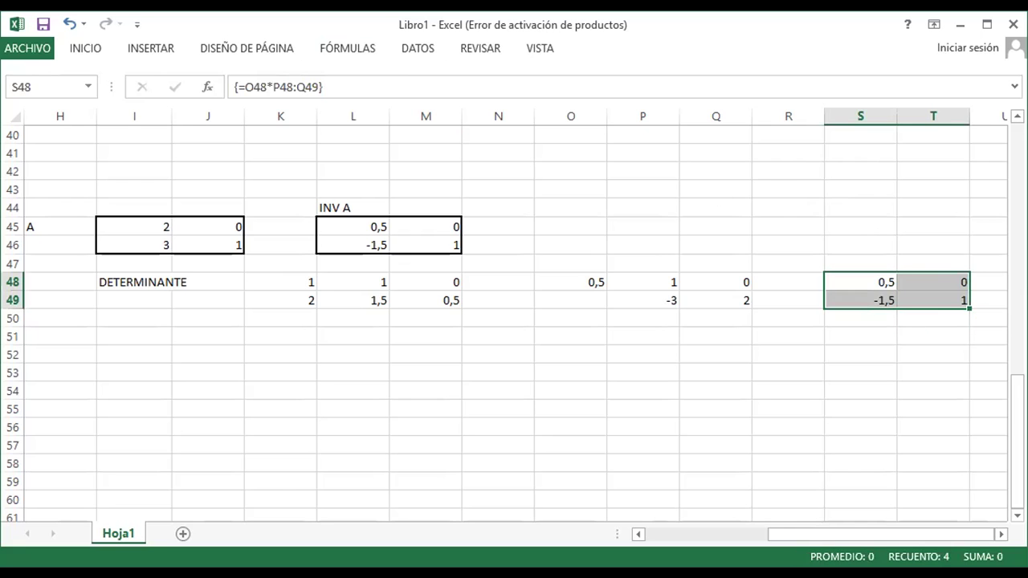
pyautogui.click(80, 48)
pyautogui.click(181, 107)
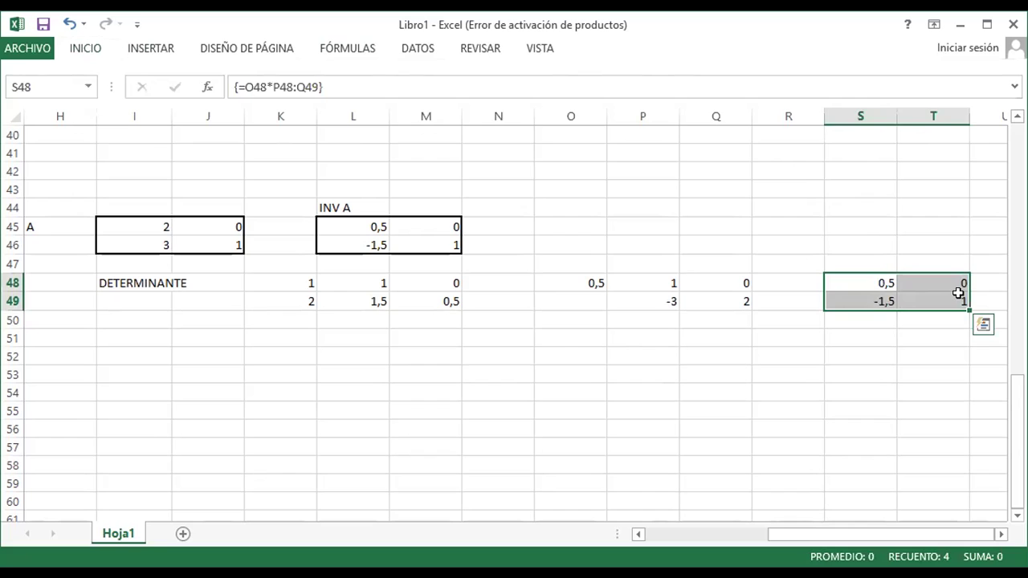
# Step: Underline the 1 in K48 to show it as a numerator over the determinant in K49
pyautogui.press('Left')
pyautogui.press('Left')
pyautogui.press('Right')
pyautogui.press('Right')
pyautogui.press('Left')
pyautogui.press('Left')
pyautogui.press('Left')
pyautogui.press('Left')
pyautogui.press('Left')
pyautogui.press('Left')
pyautogui.press('Left')
pyautogui.press('Left')
pyautogui.press('Left')
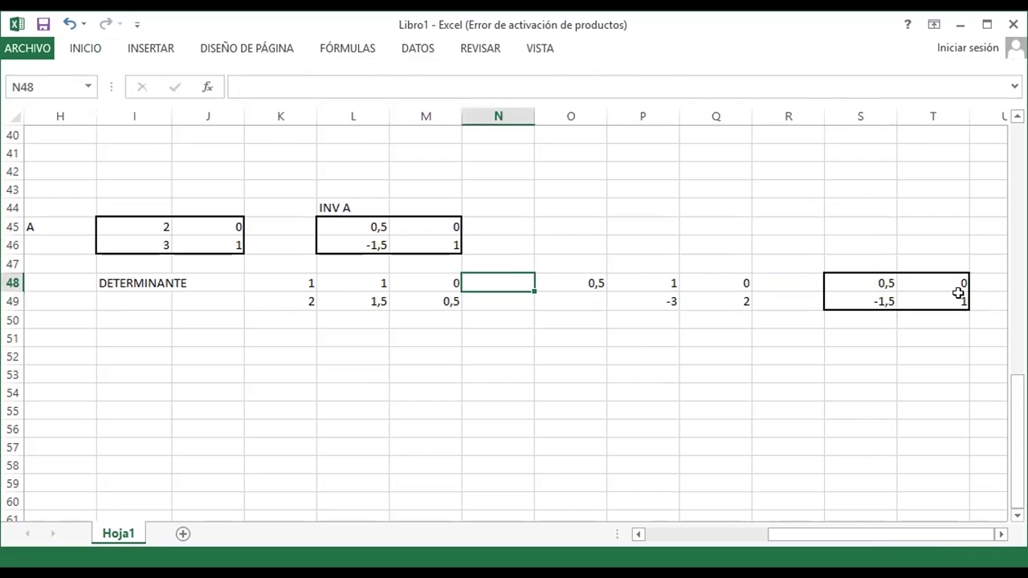
pyautogui.press('Right')
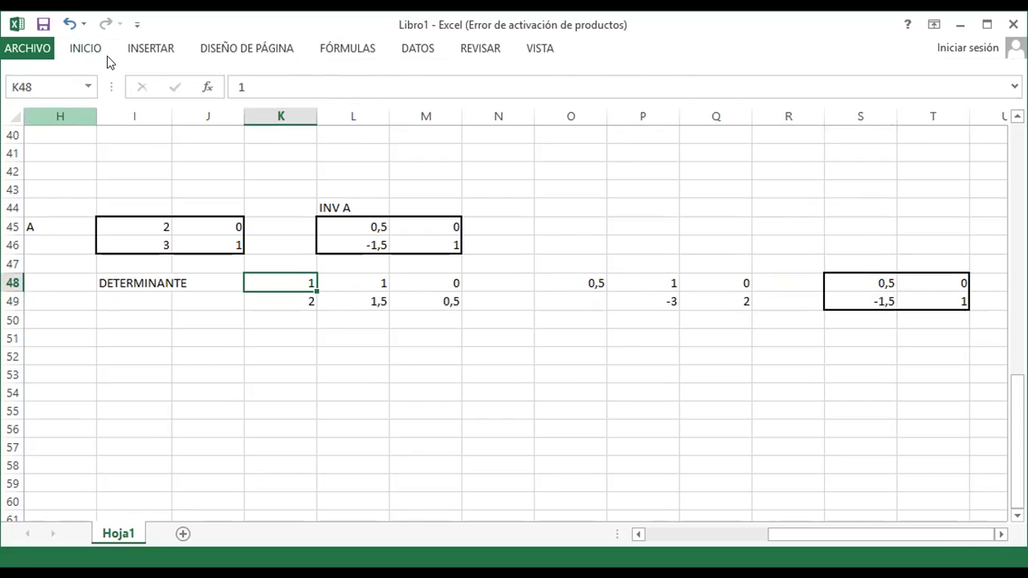
pyautogui.click(84, 47)
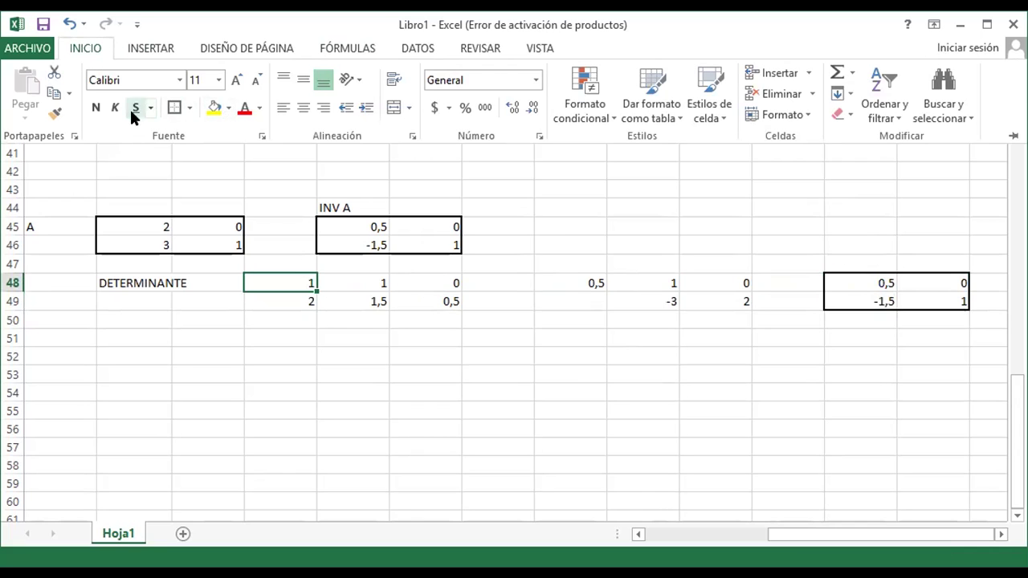
pyautogui.click(299, 303)
pyautogui.click(305, 283)
pyautogui.hotkey('ctrl', 's')
pyautogui.click(299, 318)
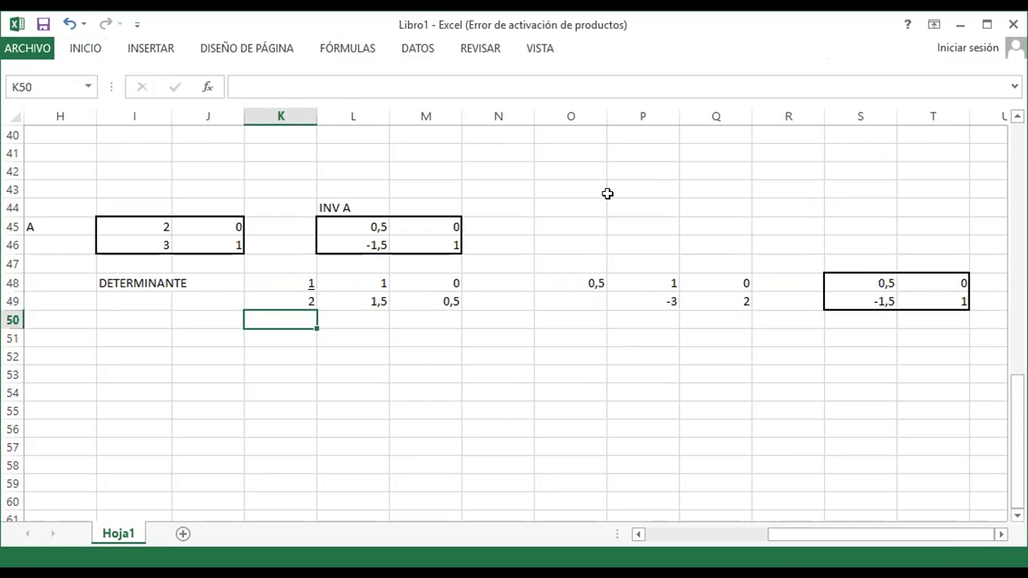
# Step: Review the one-over-determinant fraction in K48:K49 and the first element of the adjacent matrix in L48
pyautogui.press('Up')
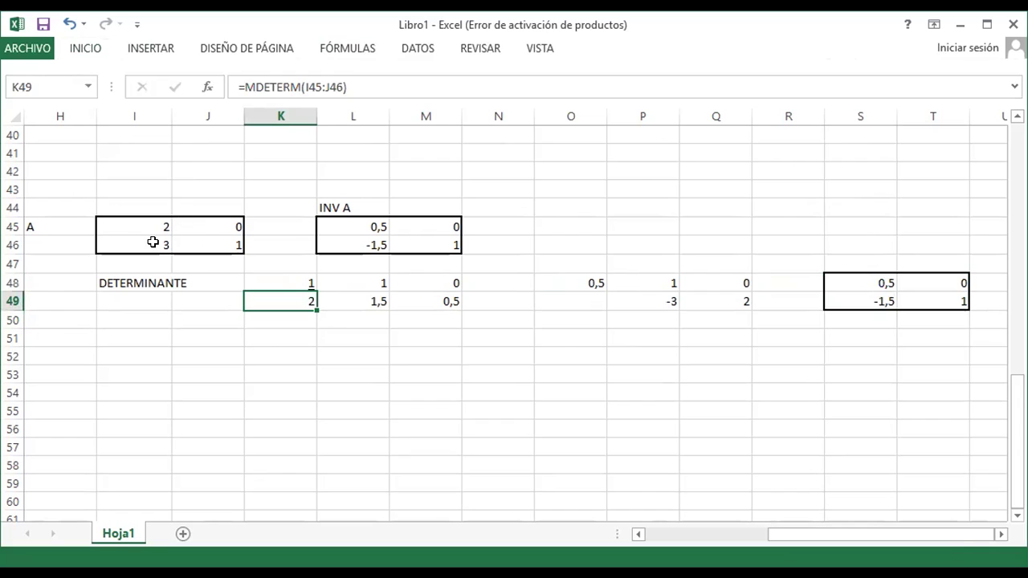
pyautogui.click(302, 279)
pyautogui.click(302, 298)
pyautogui.click(381, 286)
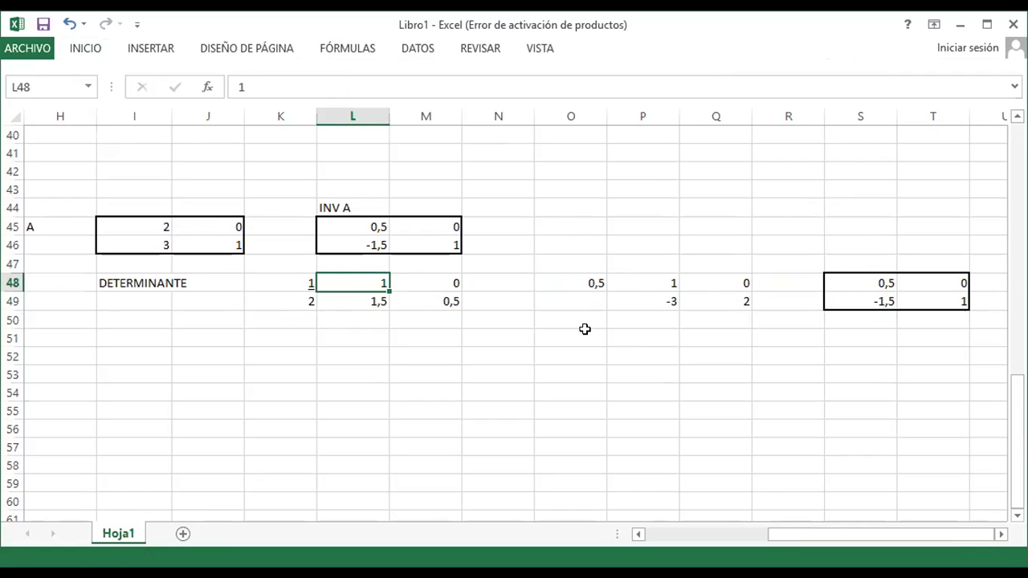
pyautogui.press('Down')
pyautogui.press('Down')
pyautogui.press('Down')
pyautogui.press('Down')
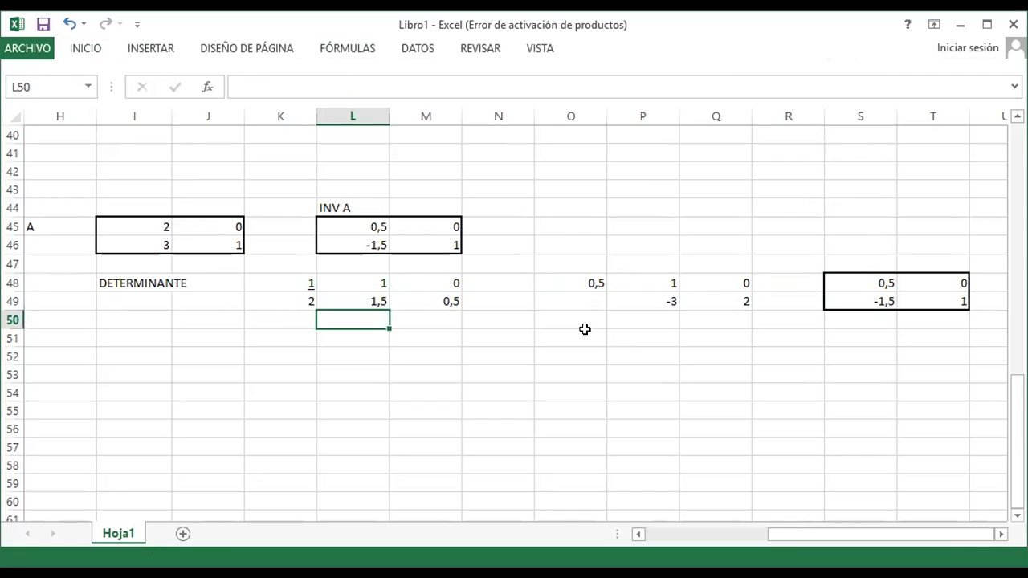
pyautogui.write('=MADU')
pyautogui.press('BackSpace')
pyautogui.write('J')
pyautogui.press('BackSpace')
pyautogui.press('BackSpace')
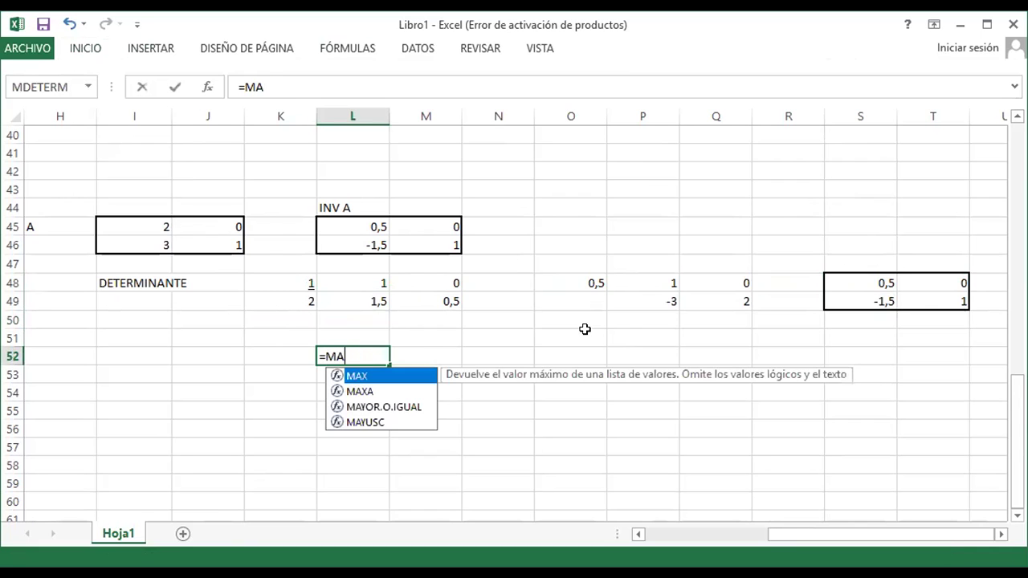
pyautogui.press('BackSpace')
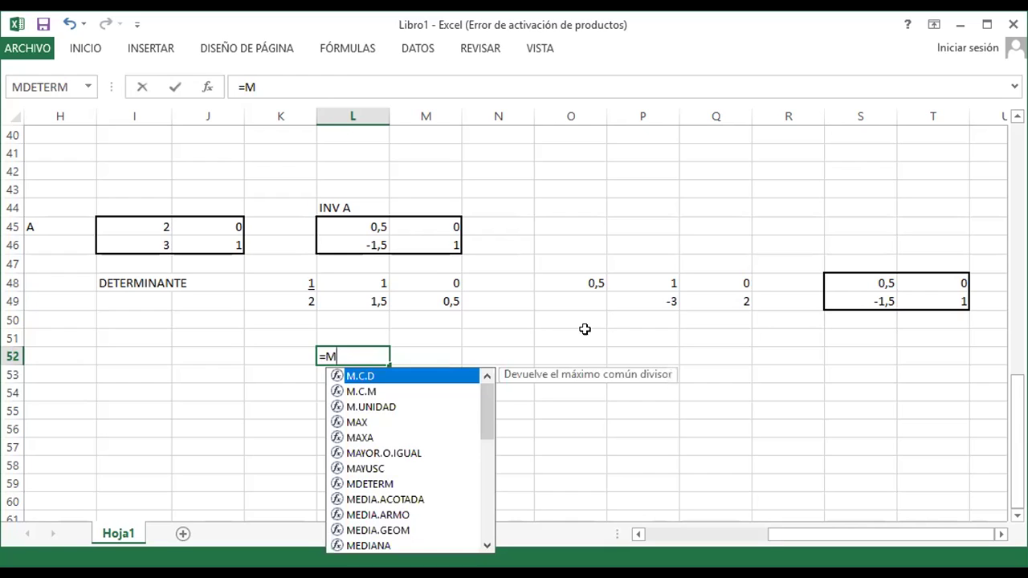
pyautogui.write('AD')
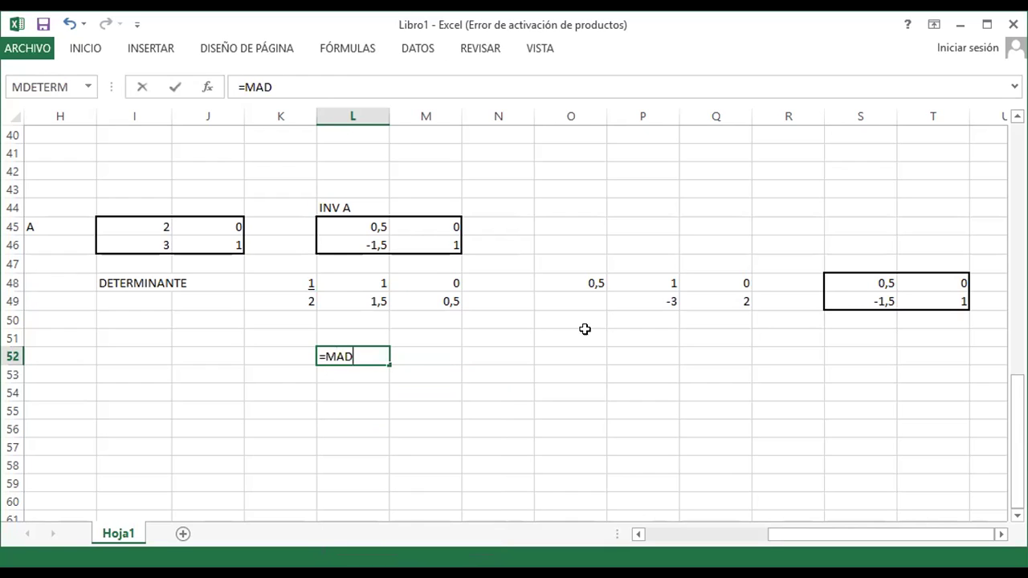
pyautogui.press('Escape')
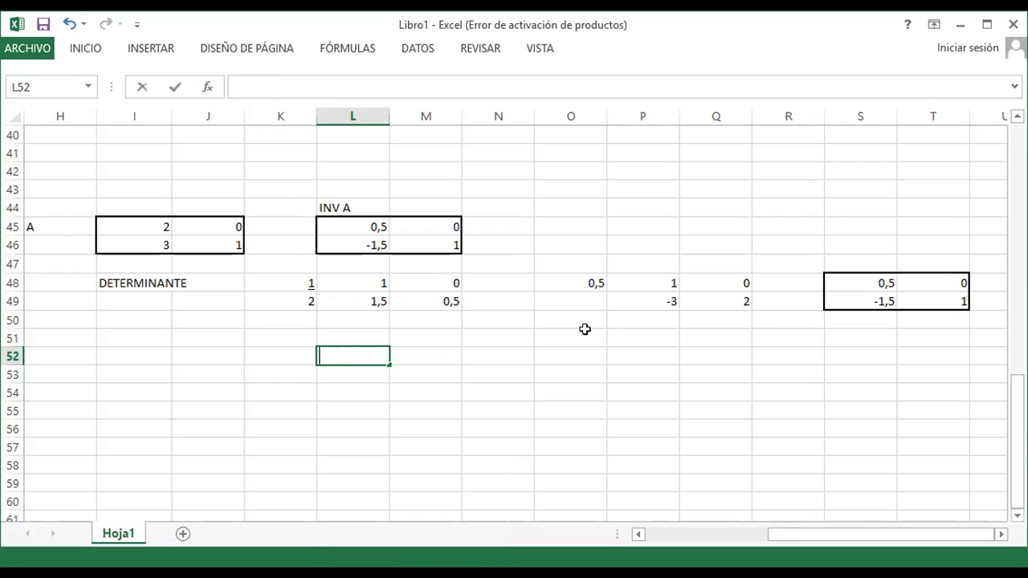
# Step: Look for an adjugate function by entering ADJUNTA as the search description and browsing the Base de datos function category
pyautogui.click(207, 87)
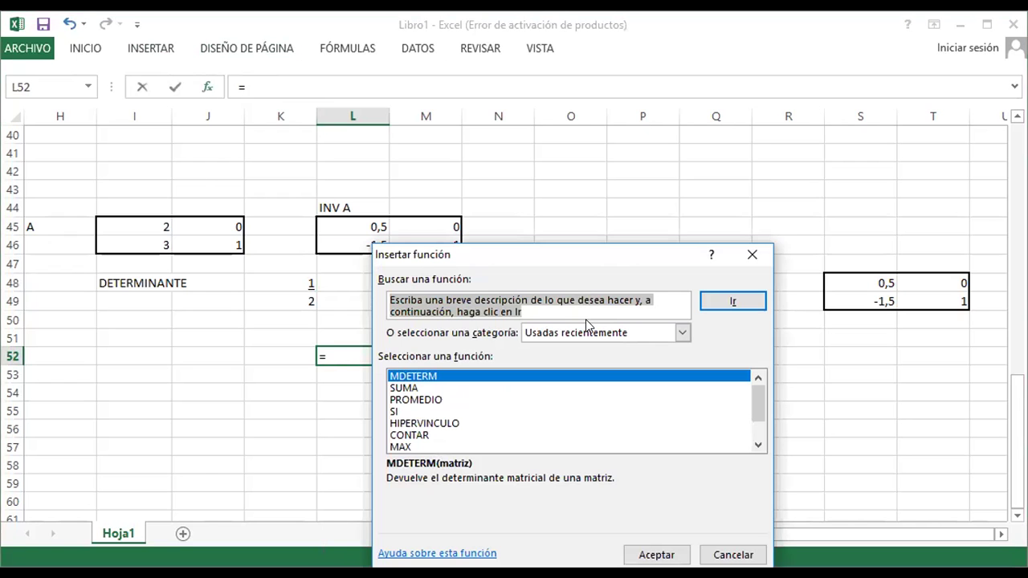
pyautogui.write('ADJUNTA')
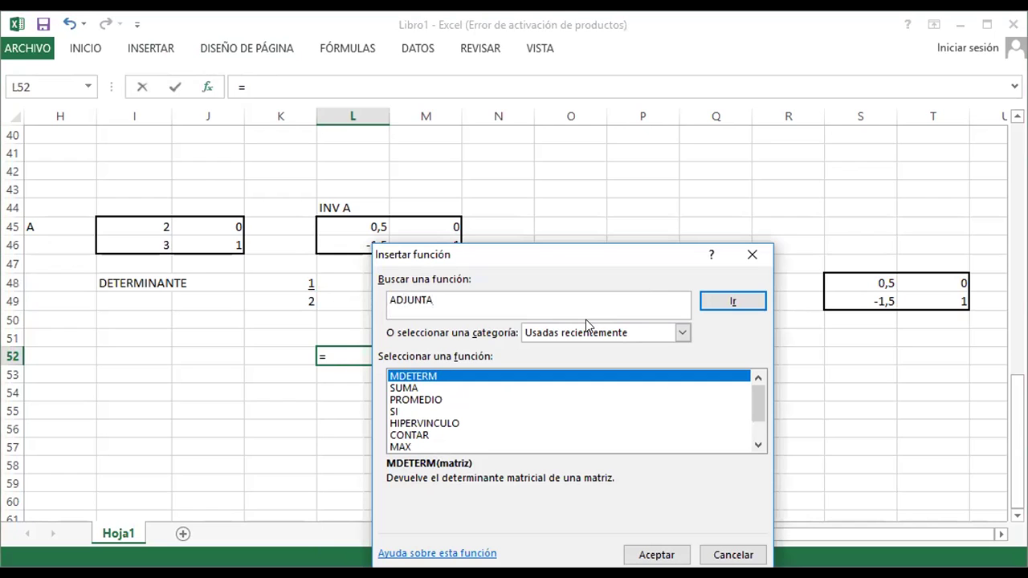
pyautogui.click(682, 333)
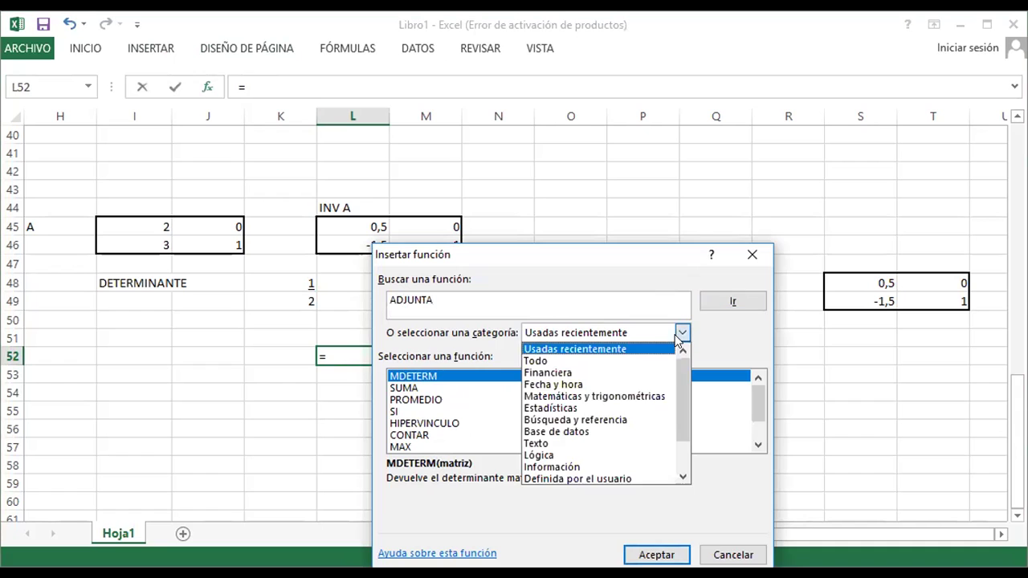
pyautogui.moveTo(676, 379)
pyautogui.mouseDown()
pyautogui.moveTo(677, 416)
pyautogui.moveTo(672, 382)
pyautogui.moveTo(670, 394)
pyautogui.mouseUp()
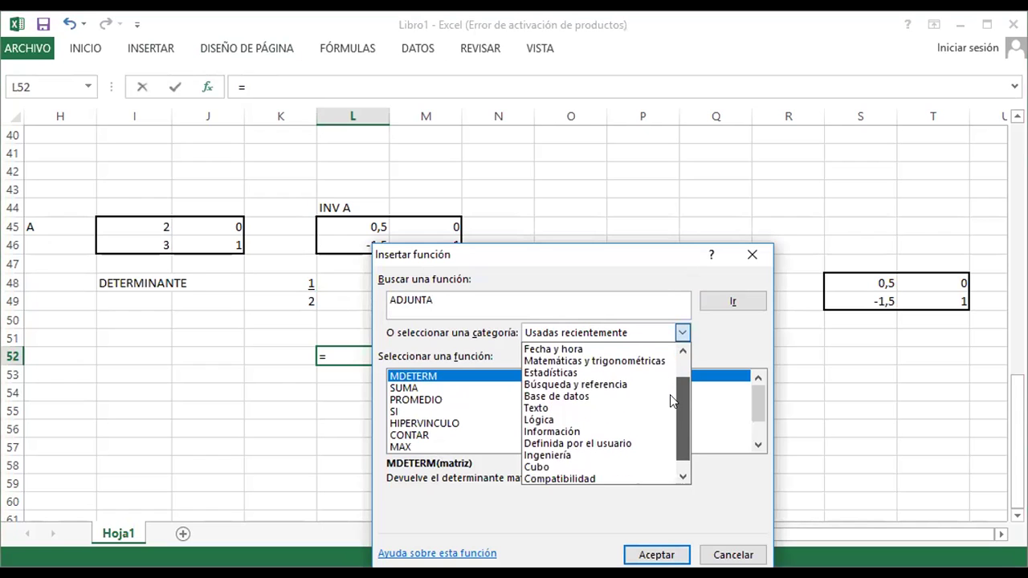
pyautogui.click(604, 396)
pyautogui.scroll(-2, 601, 424)
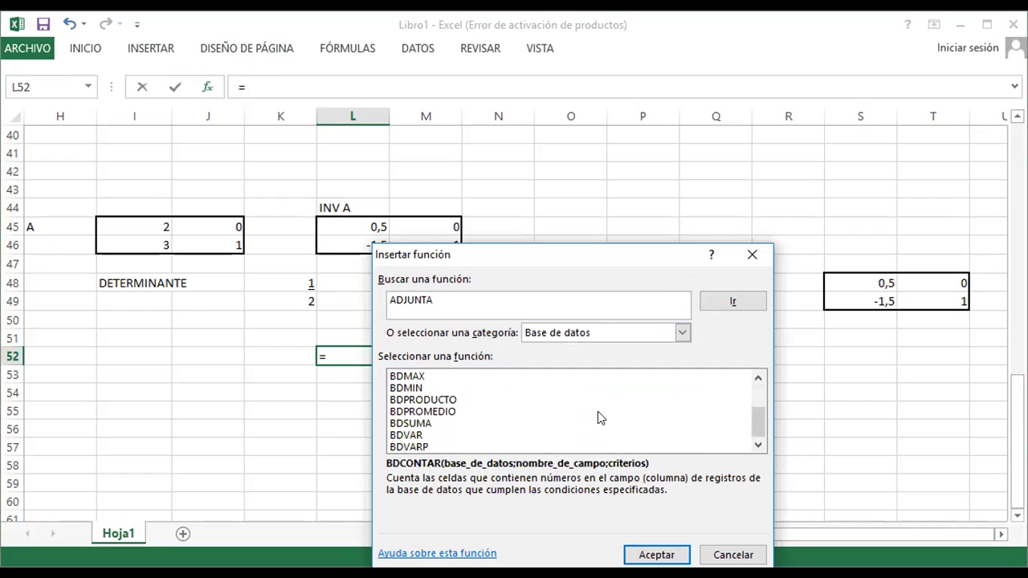
pyautogui.scroll(2, 598, 412)
pyautogui.scroll(-2, 598, 412)
pyautogui.moveTo(759, 419); pyautogui.dragTo(759, 387)
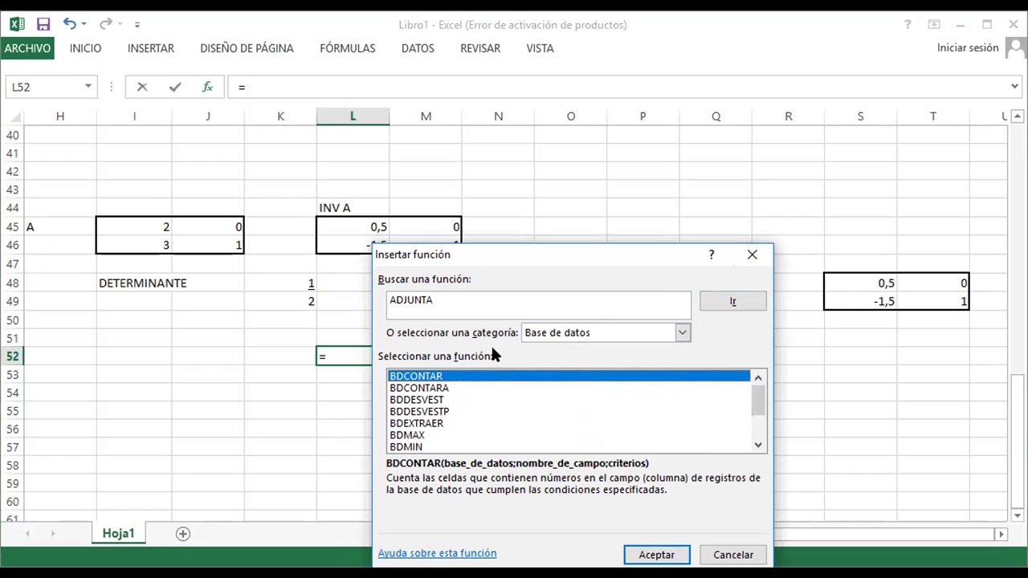
pyautogui.click(747, 253)
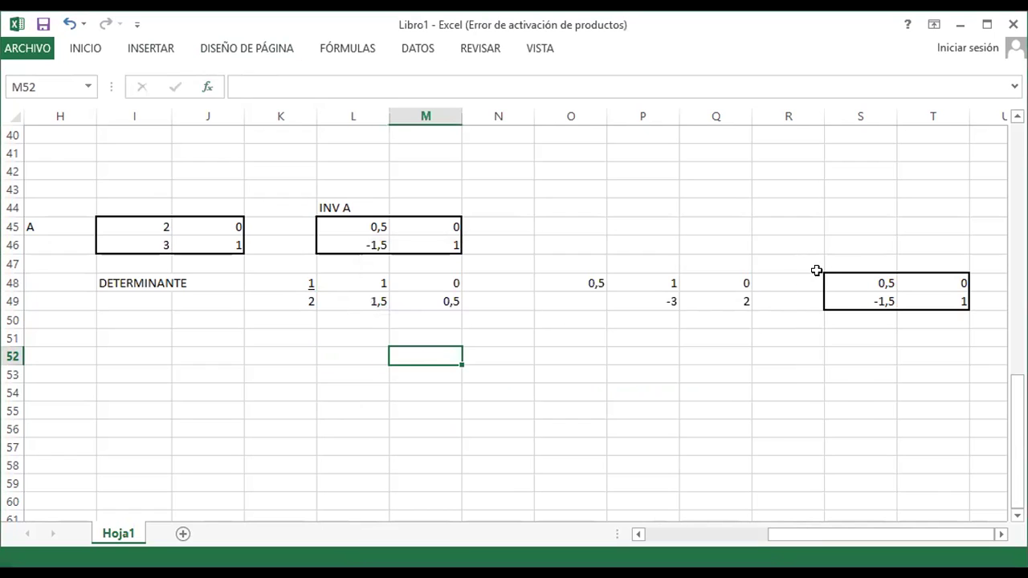
# Step: Examine the scalar in O48 and the adjugate matrix in P48:Q49
pyautogui.press('Left')
pyautogui.press('Right')
pyautogui.press('Right')
pyautogui.press('Up')
pyautogui.press('Up')
pyautogui.press('Up')
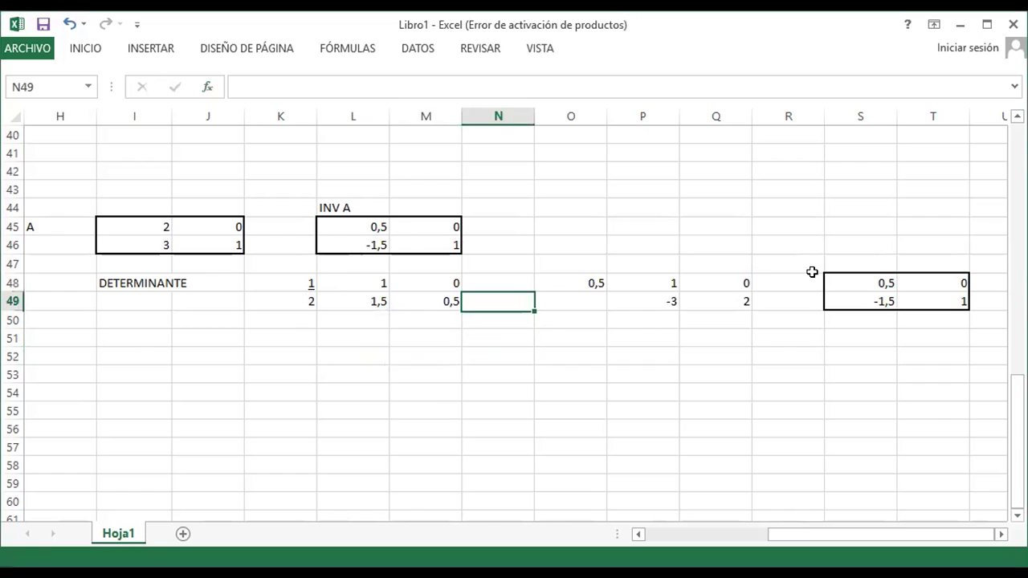
pyautogui.press('Right')
pyautogui.press('Right')
pyautogui.press('Right')
pyautogui.press('Right')
pyautogui.press('Up')
pyautogui.press('Left')
pyautogui.press('Left')
pyautogui.press('Left')
pyautogui.press('Left')
pyautogui.press('Left')
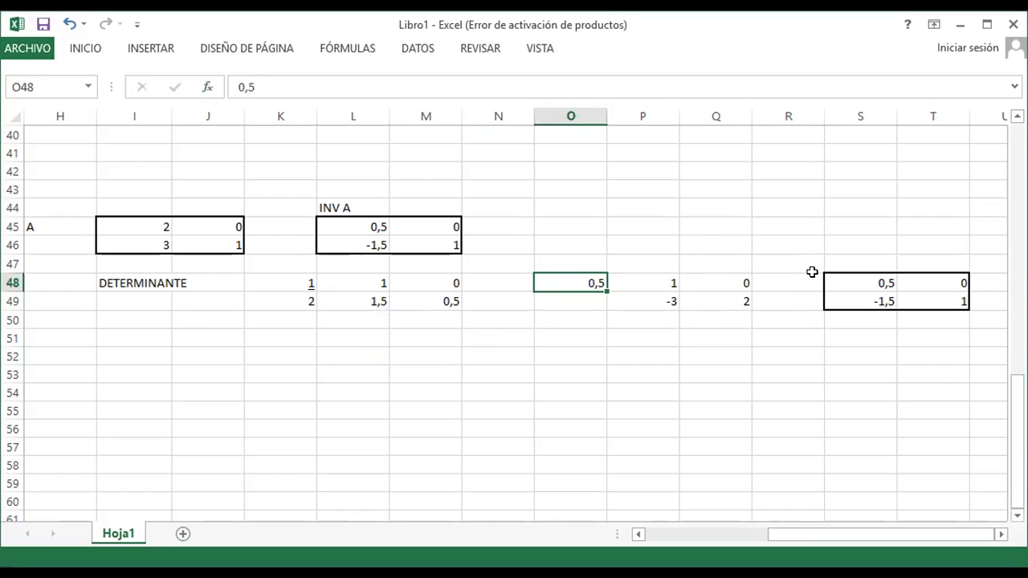
pyautogui.press('Right')
pyautogui.press('Right')
pyautogui.press('Right')
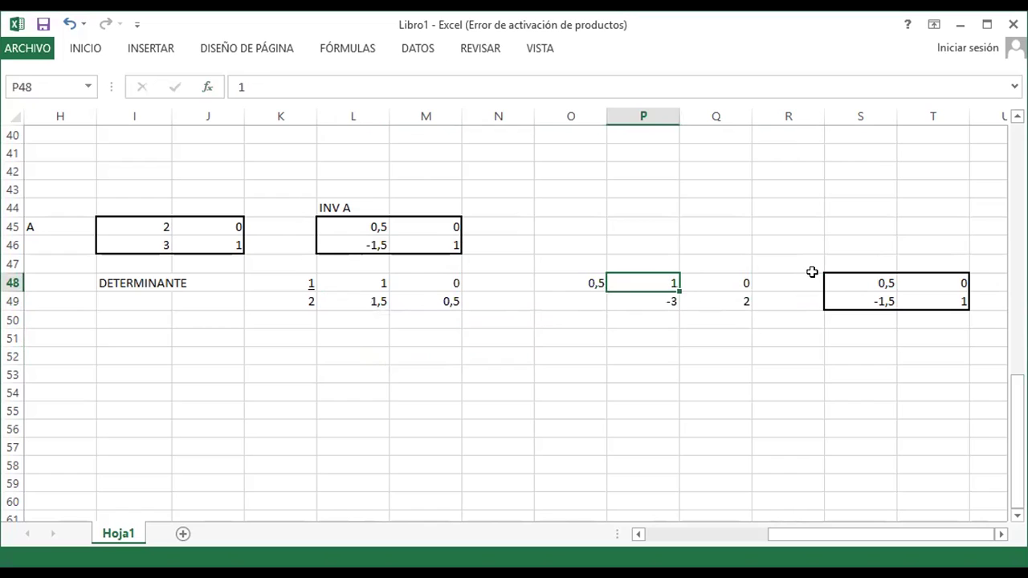
pyautogui.hotkey('shift', 'Down')
pyautogui.hotkey('shift', 'Right')
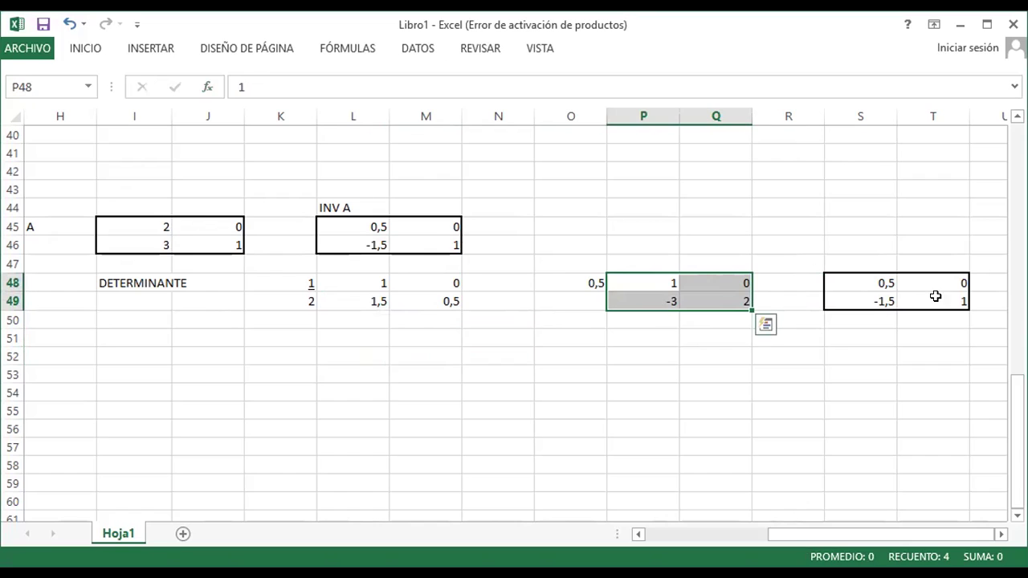
# Step: Compare the product matrix in S48:T49 with its factors in O48 and P48:Q49 and the matrix in L48:M49
pyautogui.click(881, 282)
pyautogui.click(601, 276)
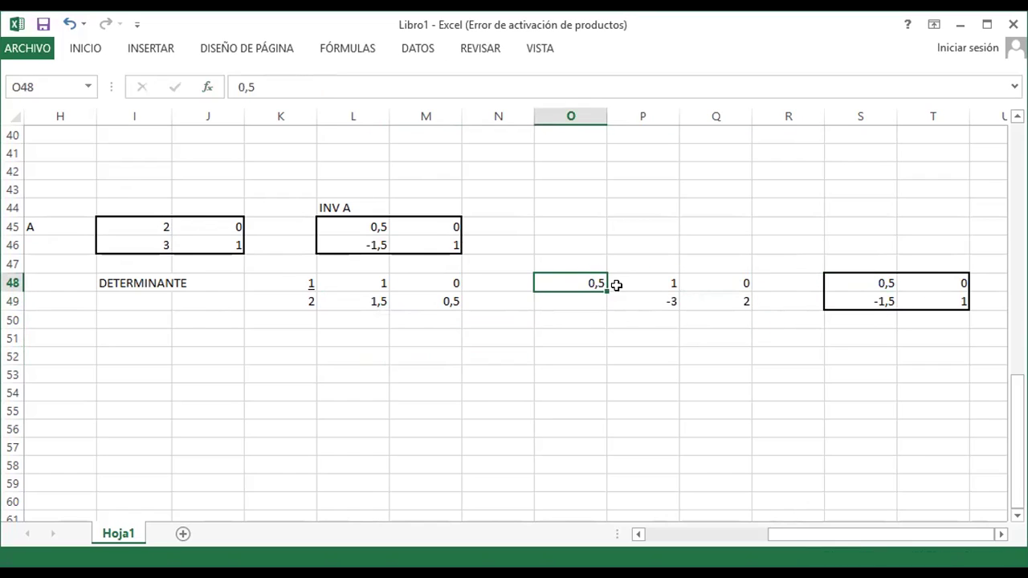
pyautogui.click(660, 283)
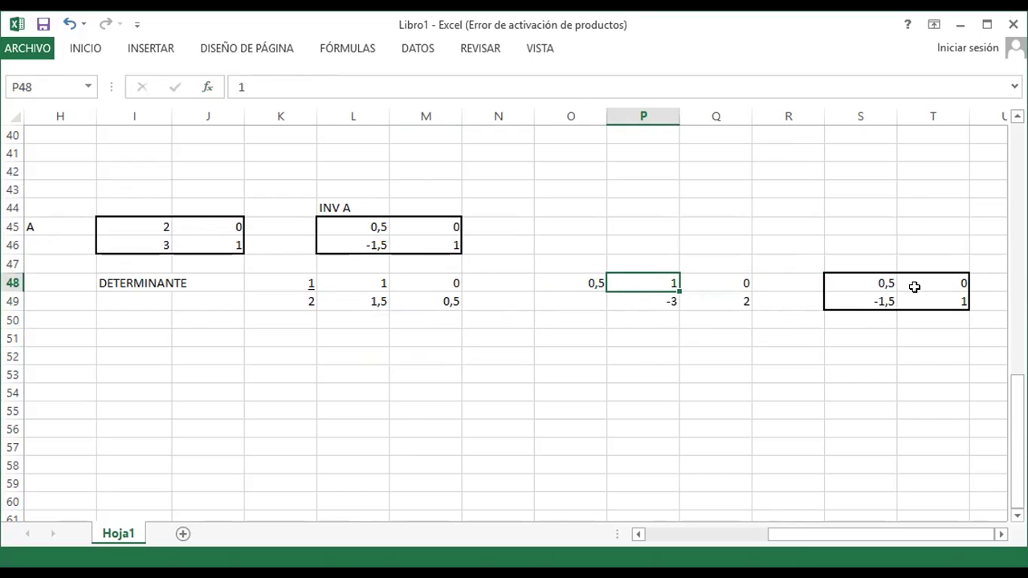
pyautogui.click(864, 286)
pyautogui.moveTo(864, 287); pyautogui.dragTo(942, 300)
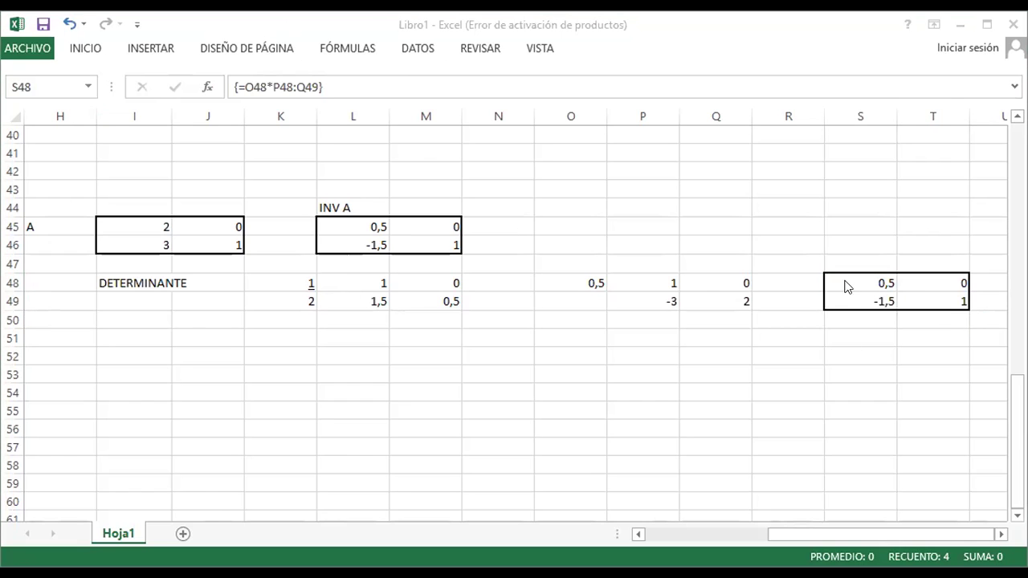
pyautogui.moveTo(673, 286); pyautogui.dragTo(707, 306)
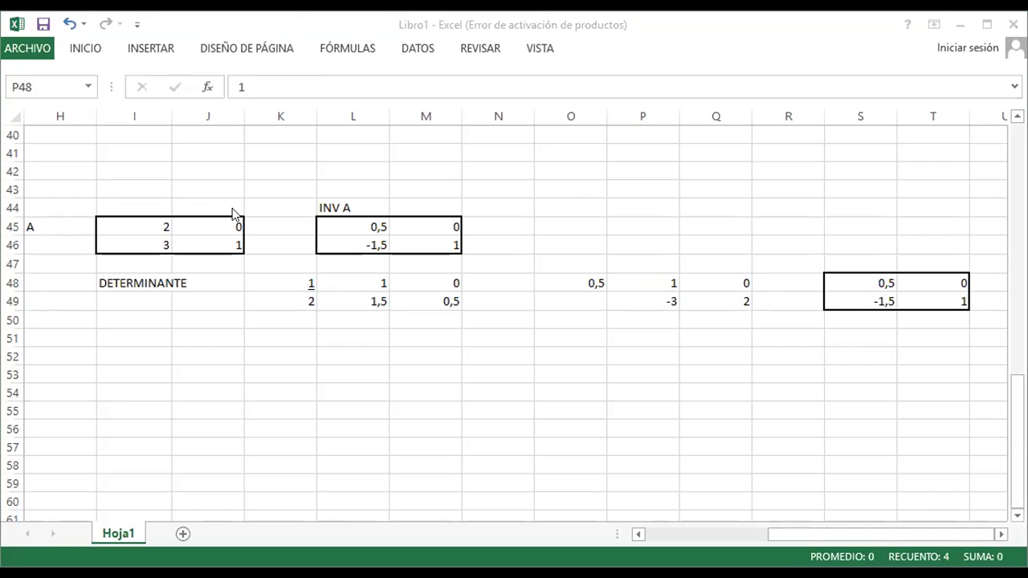
pyautogui.moveTo(361, 282); pyautogui.dragTo(425, 296)
pyautogui.click(313, 301)
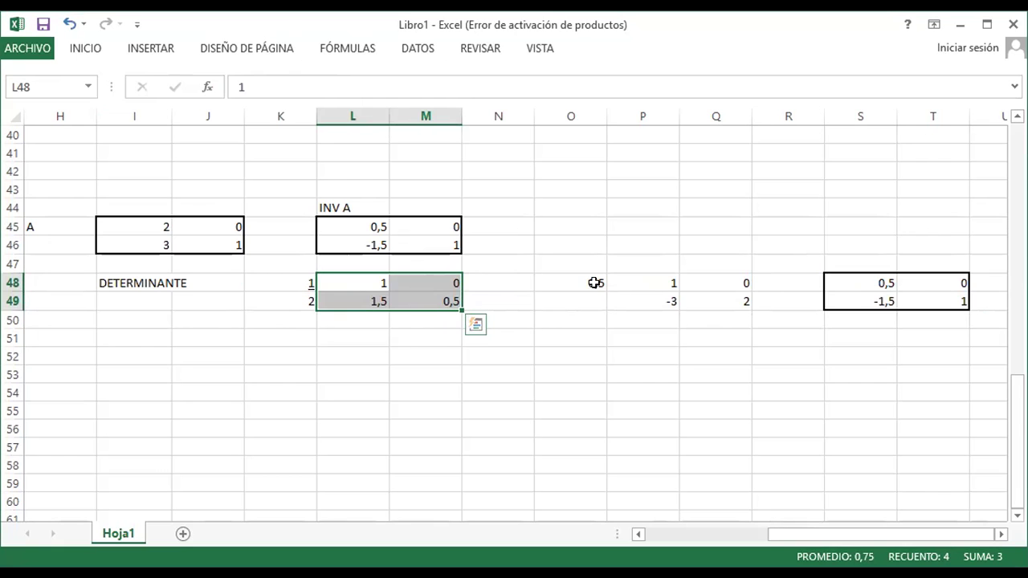
# Step: Replace the matrix in L48:M49 with a copy of the adjugate matrix from P48:Q49
pyautogui.press('Right')
pyautogui.press('Left')
pyautogui.press('Right')
pyautogui.press('Left')
pyautogui.hotkey('shift', 'Down')
pyautogui.press('Right')
pyautogui.press('Right')
pyautogui.press('Right')
pyautogui.press('Right')
pyautogui.press('Right')
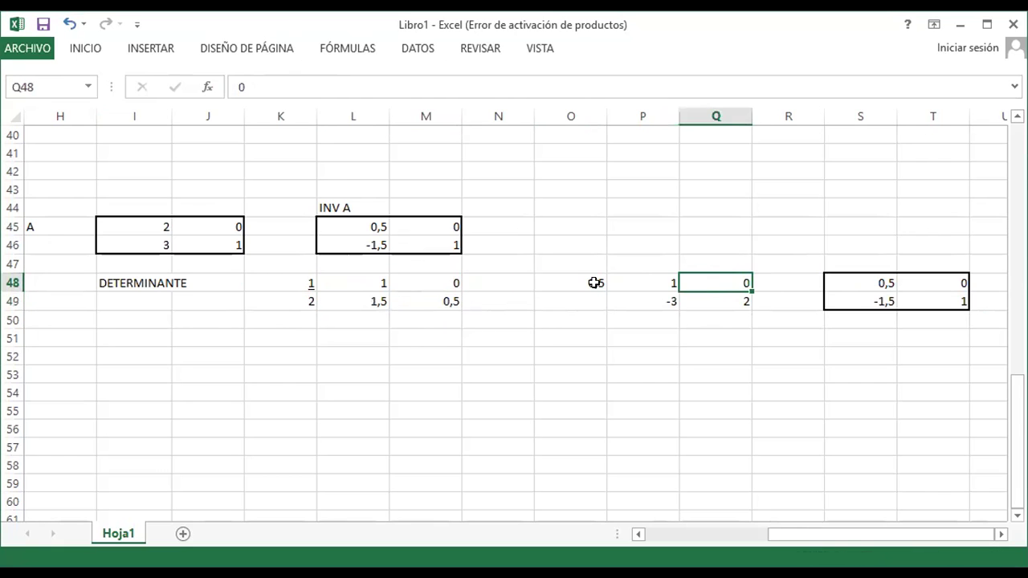
pyautogui.press('Left')
pyautogui.hotkey('shift', 'Down')
pyautogui.hotkey('shift', 'Right')
pyautogui.hotkey('ctrl', 'c')
pyautogui.press('Left')
pyautogui.press('Left')
pyautogui.press('Left')
pyautogui.press('Left')
pyautogui.press('Right')
pyautogui.press('Left')
pyautogui.hotkey('ctrl', 'v')
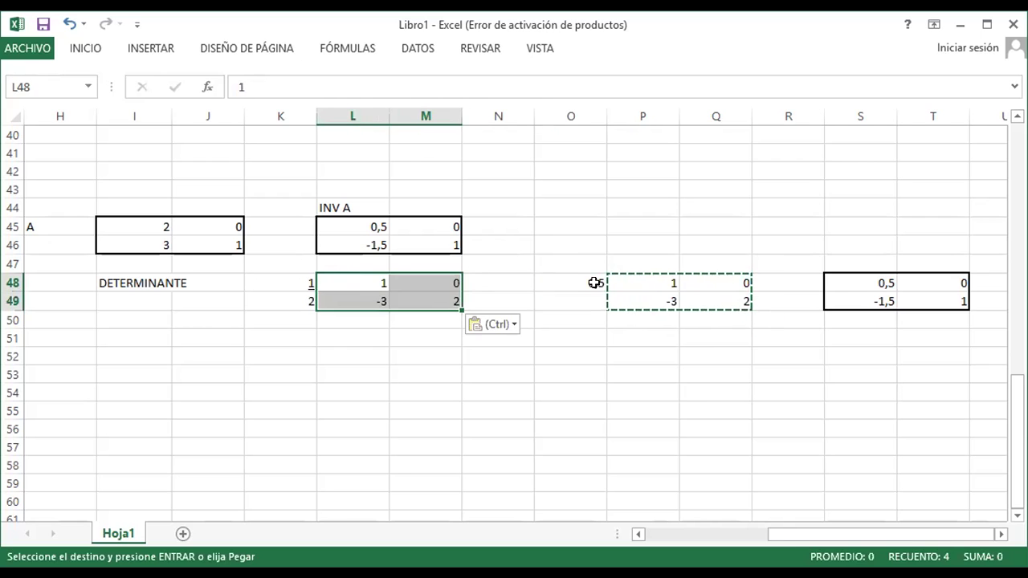
# Step: Outline the adjugate matrix in L48:M49 with a thick box border
pyautogui.press('Right')
pyautogui.press('Escape')
pyautogui.press('Left')
pyautogui.press('Left')
pyautogui.press('Right')
pyautogui.press('Right')
pyautogui.press('Left')
pyautogui.press('Right')
pyautogui.press('Left')
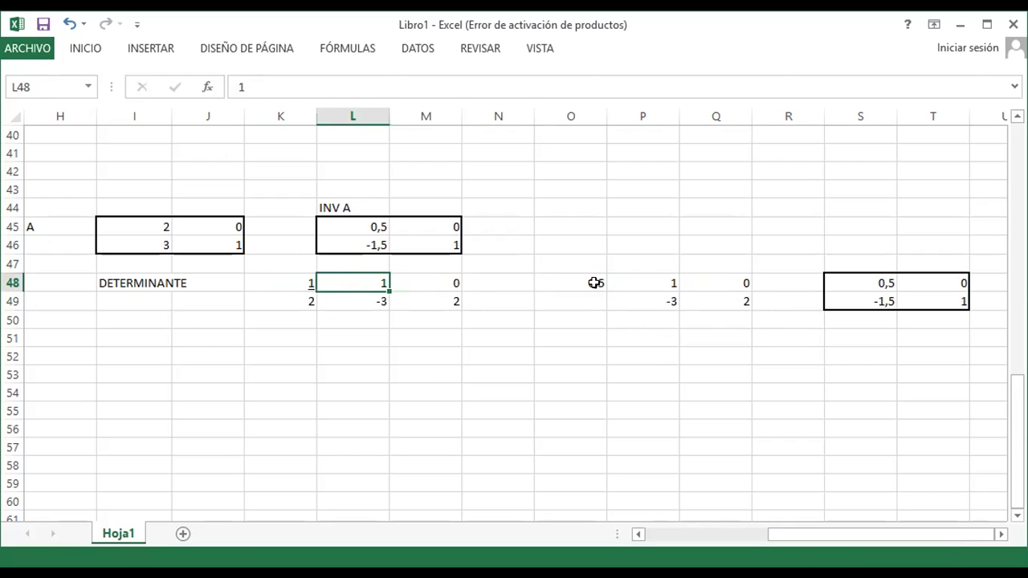
pyautogui.hotkey('shift', 'Down')
pyautogui.hotkey('shift', 'Right')
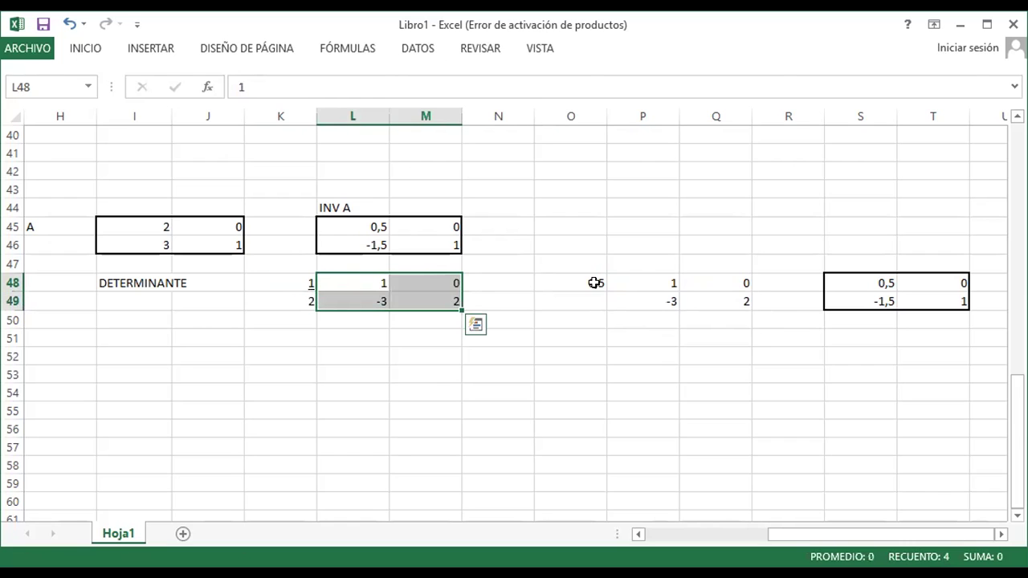
pyautogui.click(84, 49)
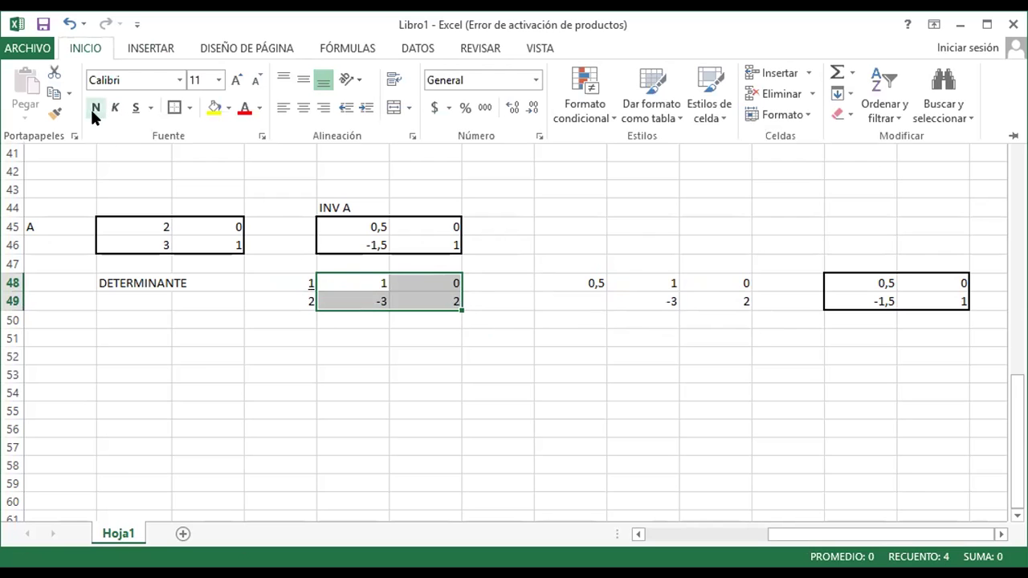
# Step: Label the matrix in L48:M49 by entering MATRIZ ADJUNTA in M50
pyautogui.click(347, 320)
pyautogui.click(420, 322)
pyautogui.write('MATRI')
pyautogui.press('BackSpace')
pyautogui.press('BackSpace')
pyautogui.write('Z ADJUNTA')
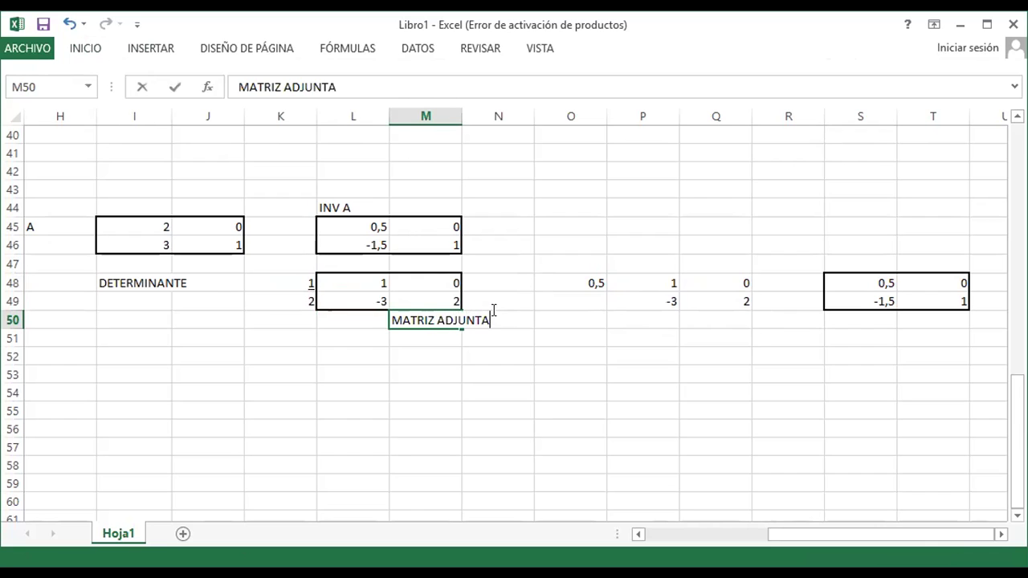
pyautogui.press('Return')
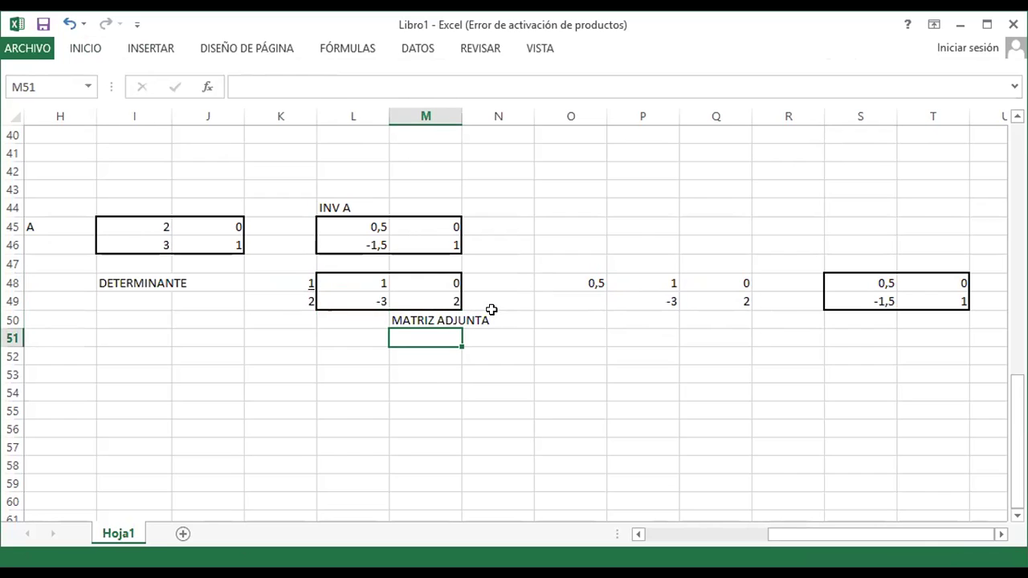
# Step: Examine the adjugate matrix in L48:M49 against the elements of matrix A in I45:J46
pyautogui.press('Right')
pyautogui.press('Right')
pyautogui.press('Right')
pyautogui.press('Right')
pyautogui.press('Right')
pyautogui.press('Up')
pyautogui.press('Left')
pyautogui.press('Left')
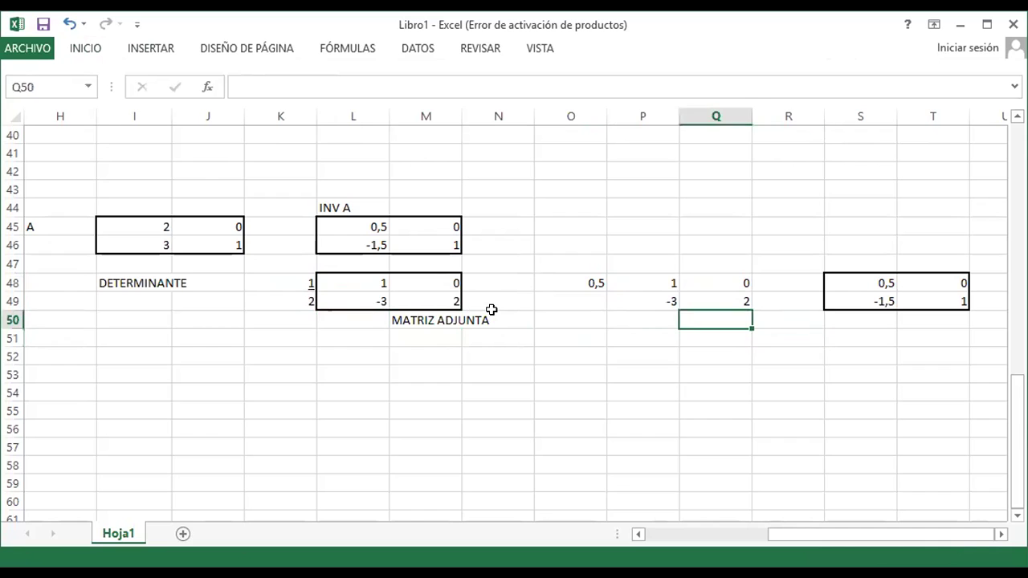
pyautogui.press('Left')
pyautogui.press('Left')
pyautogui.press('Left')
pyautogui.press('Up')
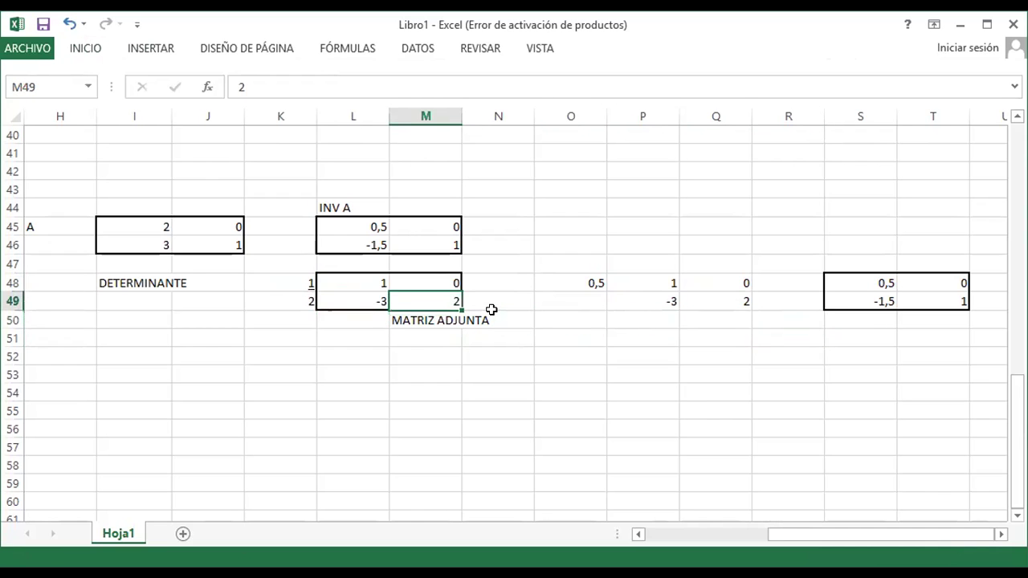
pyautogui.press('Left')
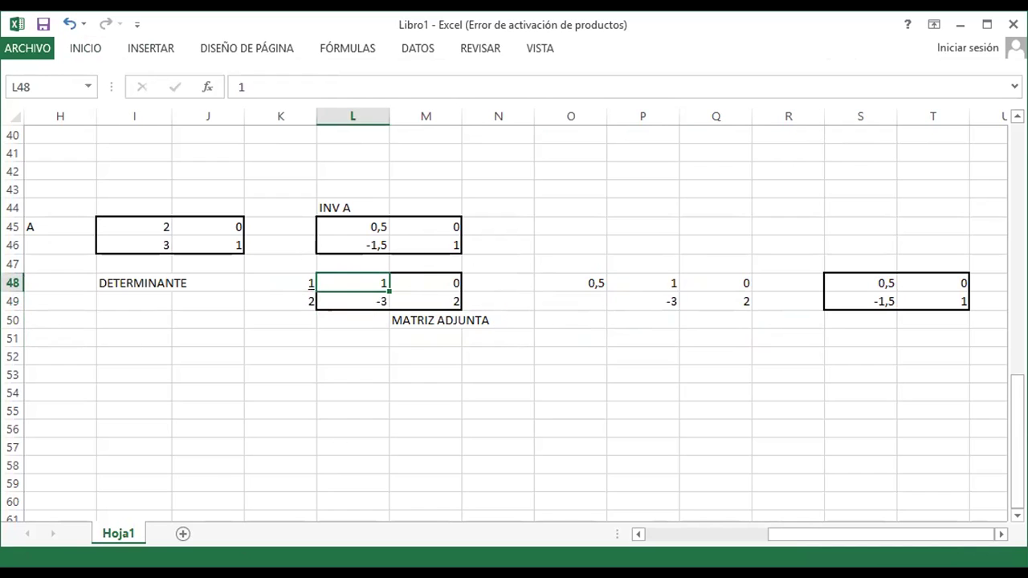
pyautogui.click(154, 213)
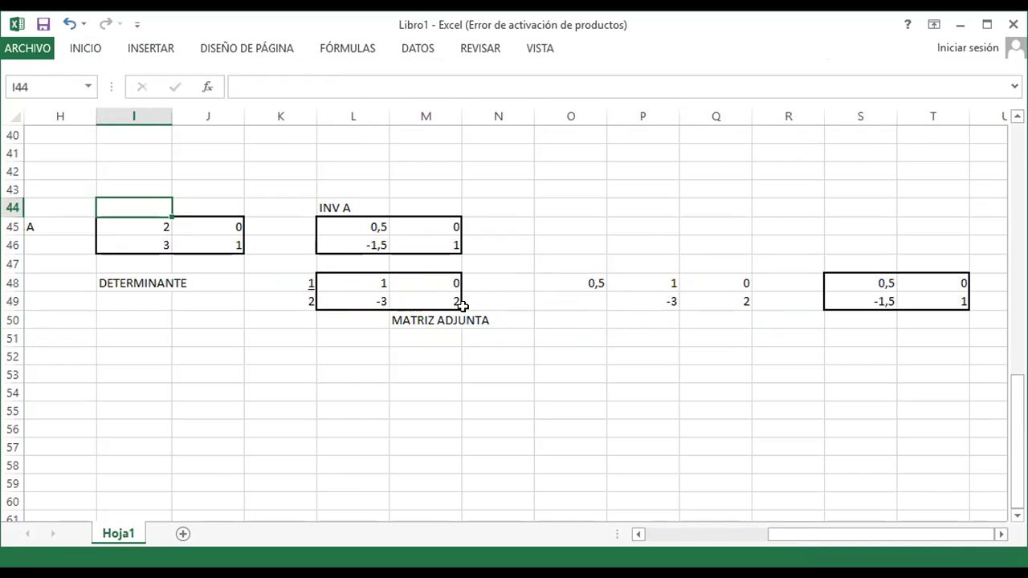
pyautogui.moveTo(158, 225); pyautogui.dragTo(200, 236)
pyautogui.click(152, 226)
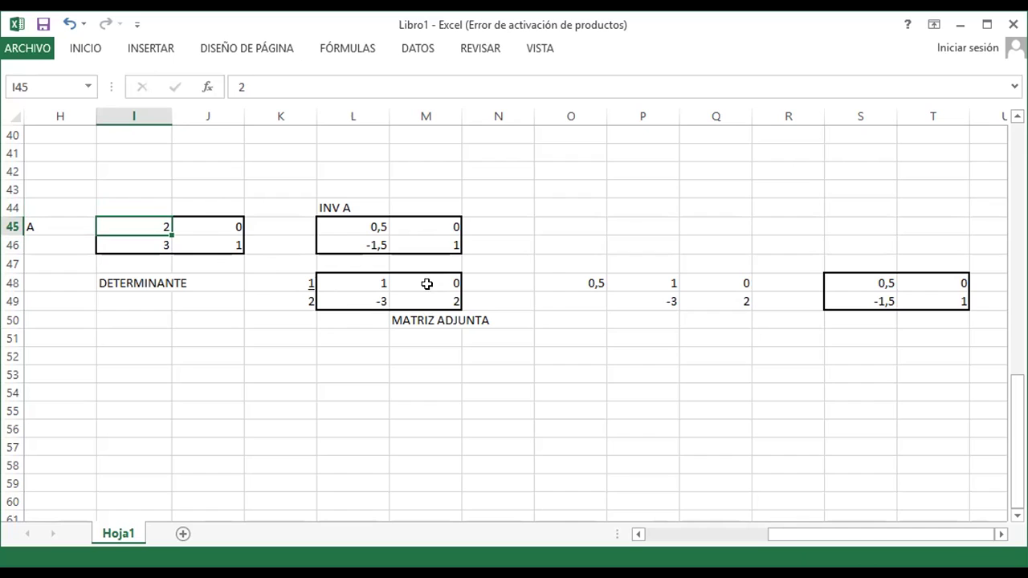
# Step: Examine the adjugate matrix in L48:M49, its fraction factor in K48:K49 and the decimal factor in O48
pyautogui.moveTo(442, 278); pyautogui.dragTo(346, 305)
pyautogui.click(372, 299)
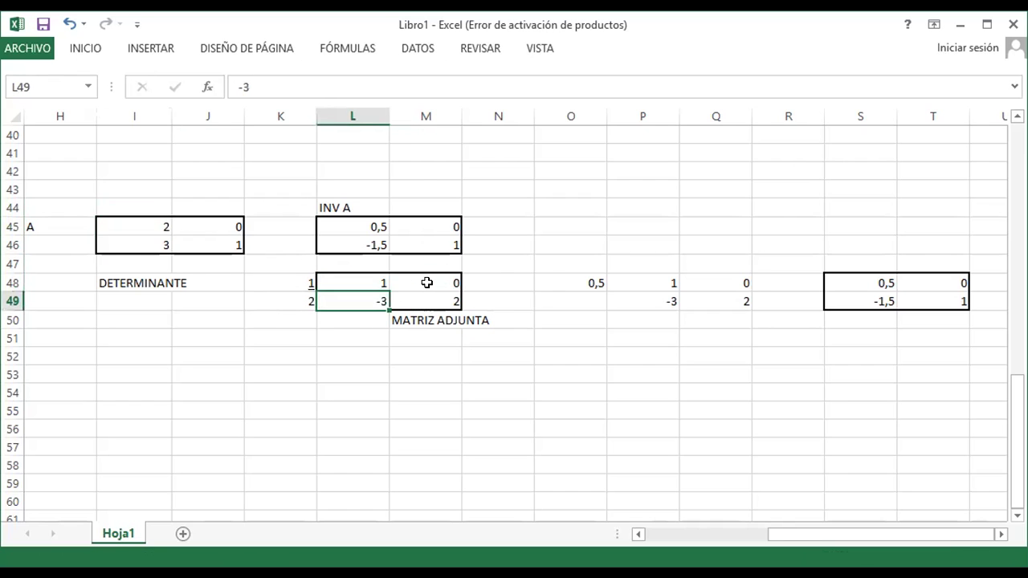
pyautogui.click(427, 283)
pyautogui.moveTo(297, 284); pyautogui.dragTo(290, 295)
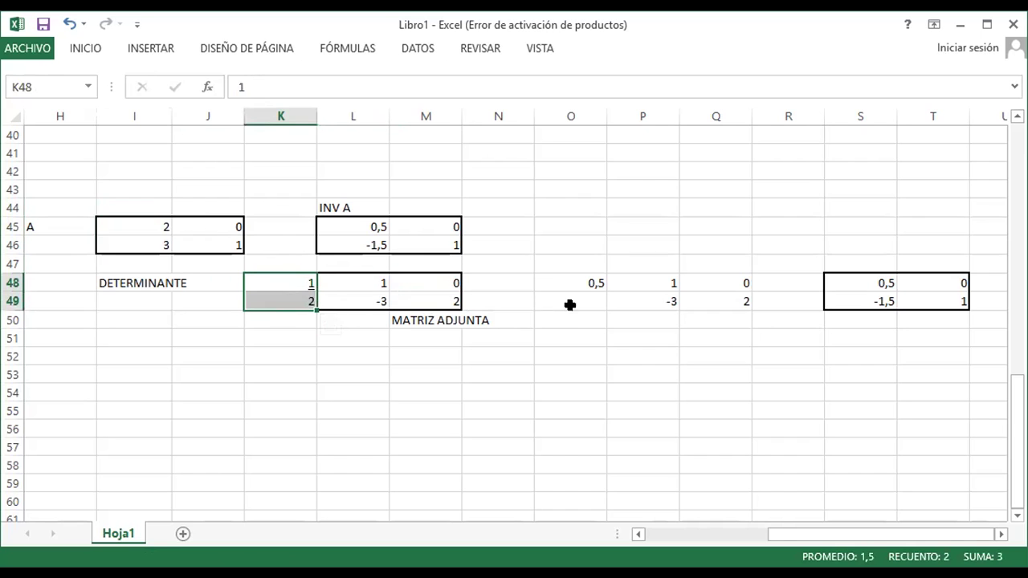
pyautogui.click(592, 284)
# Step: Outline the matrix in P48:Q49 with a thick box border
pyautogui.moveTo(662, 283); pyautogui.dragTo(711, 302)
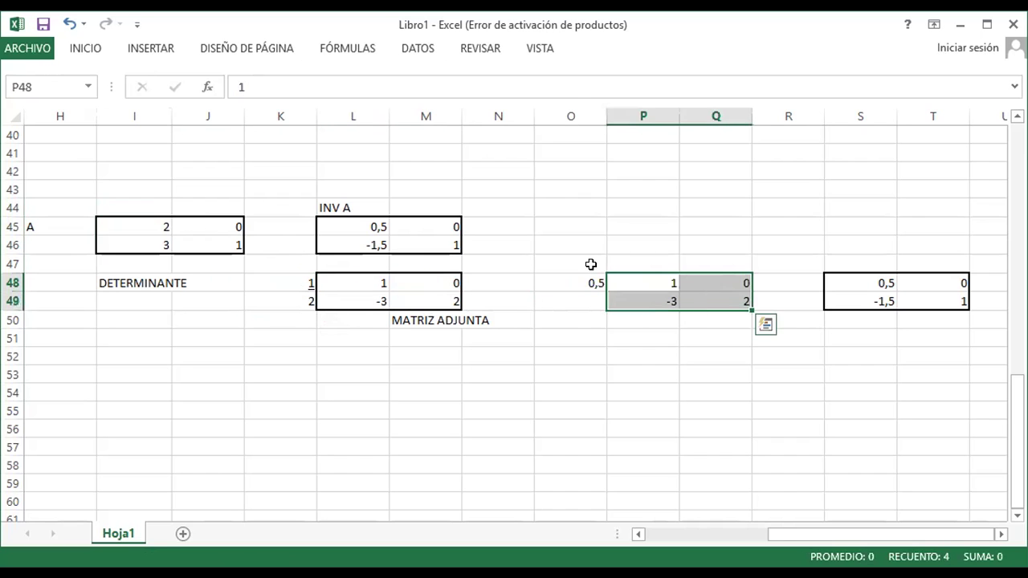
pyautogui.click(84, 47)
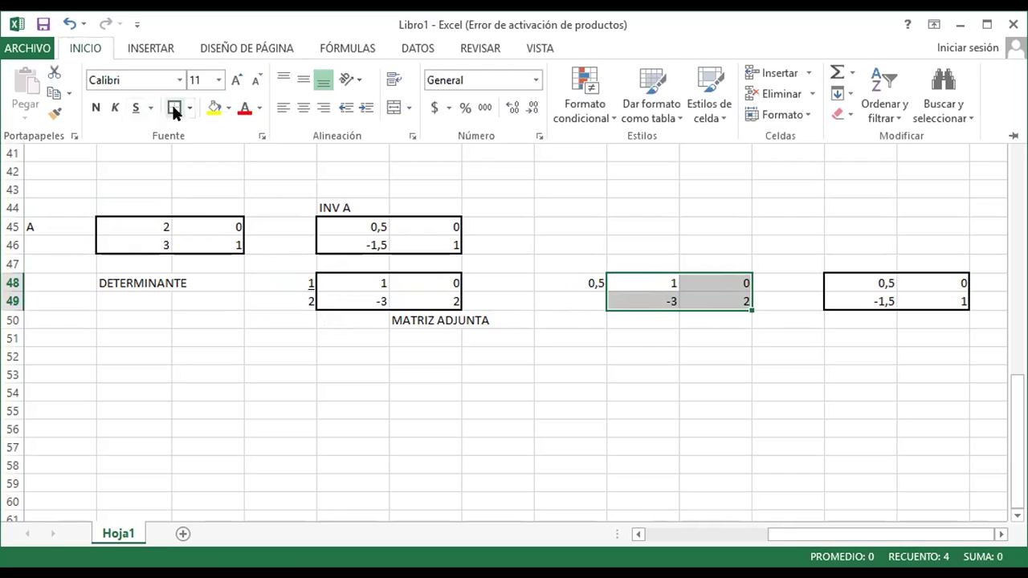
pyautogui.click(586, 326)
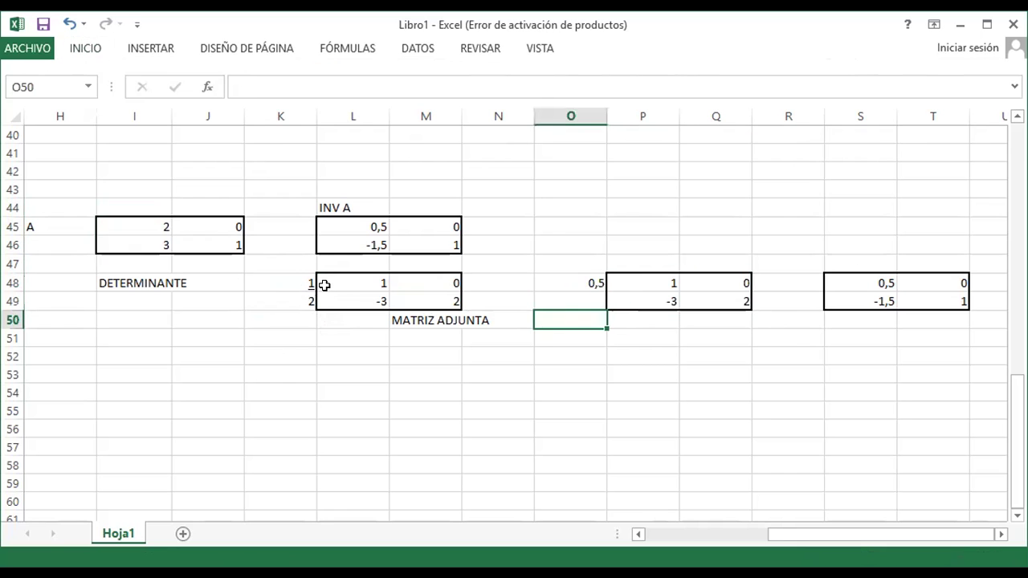
# Step: Label the product matrix in S48:T49 by copying the INV A heading from L44 into S47
pyautogui.click(587, 281)
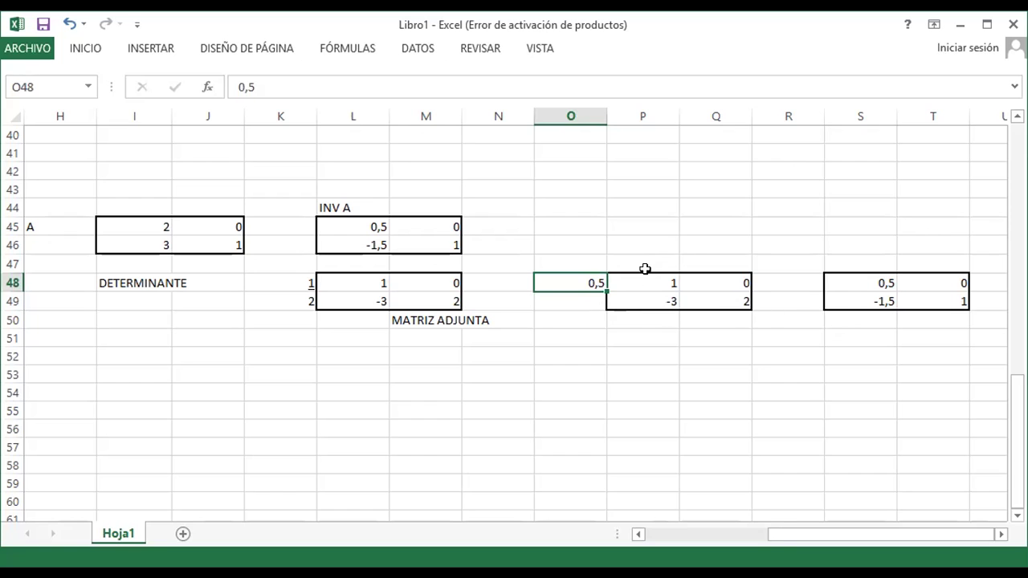
pyautogui.click(886, 282)
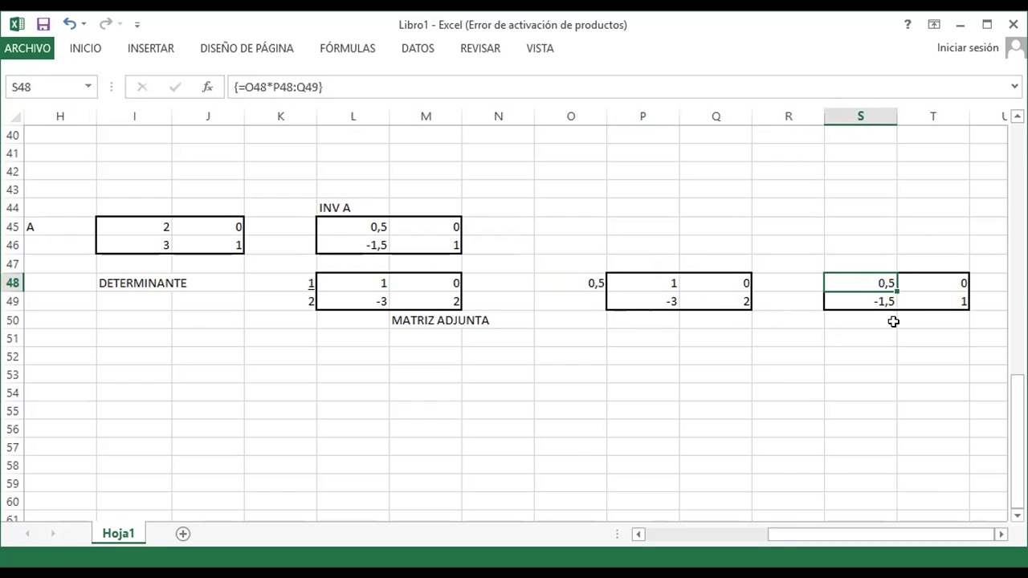
pyautogui.moveTo(870, 281)
pyautogui.mouseDown()
pyautogui.moveTo(923, 278)
pyautogui.moveTo(924, 301)
pyautogui.mouseUp()
pyautogui.click(325, 209)
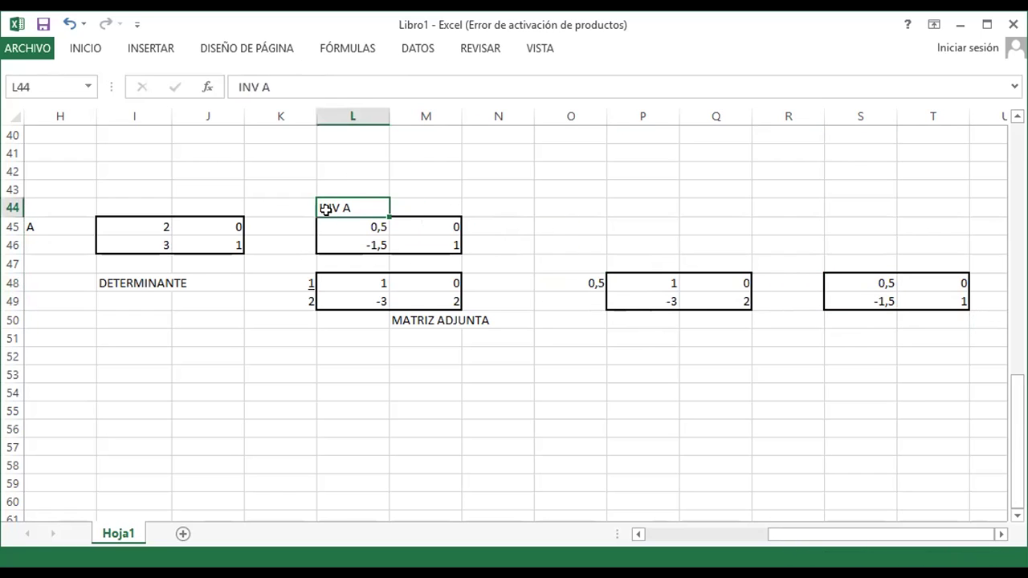
pyautogui.hotkey('ctrl', 'c')
pyautogui.click(850, 261)
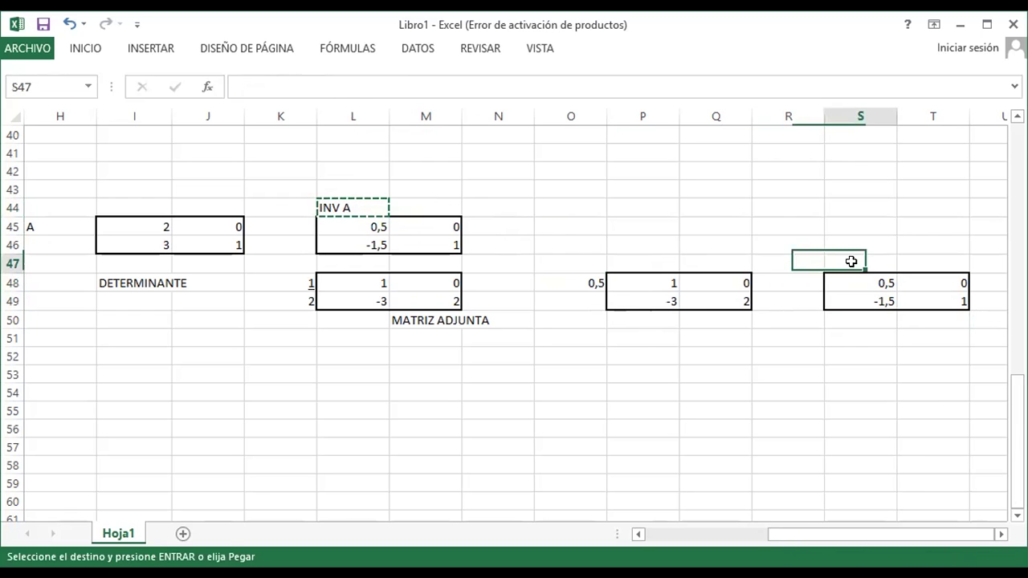
pyautogui.hotkey('ctrl', 'v')
pyautogui.click(778, 356)
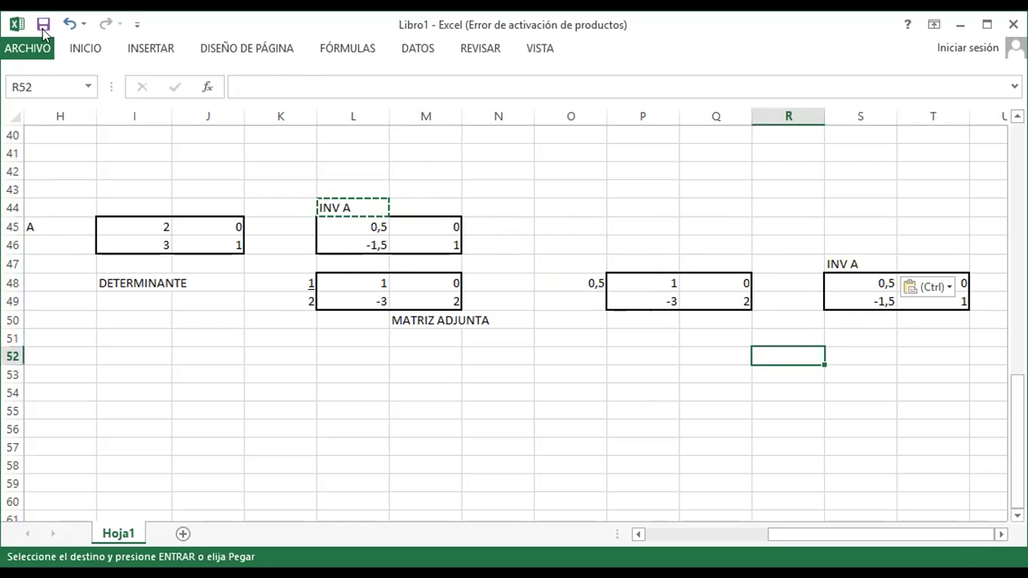
# Step: Try to save the workbook
pyautogui.click(38, 26)
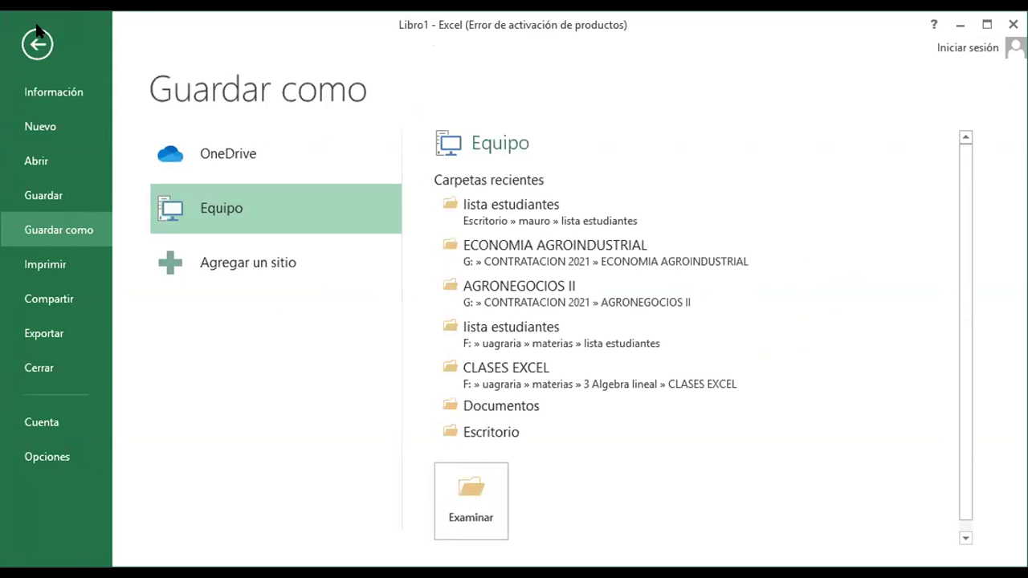
pyautogui.press('Escape')
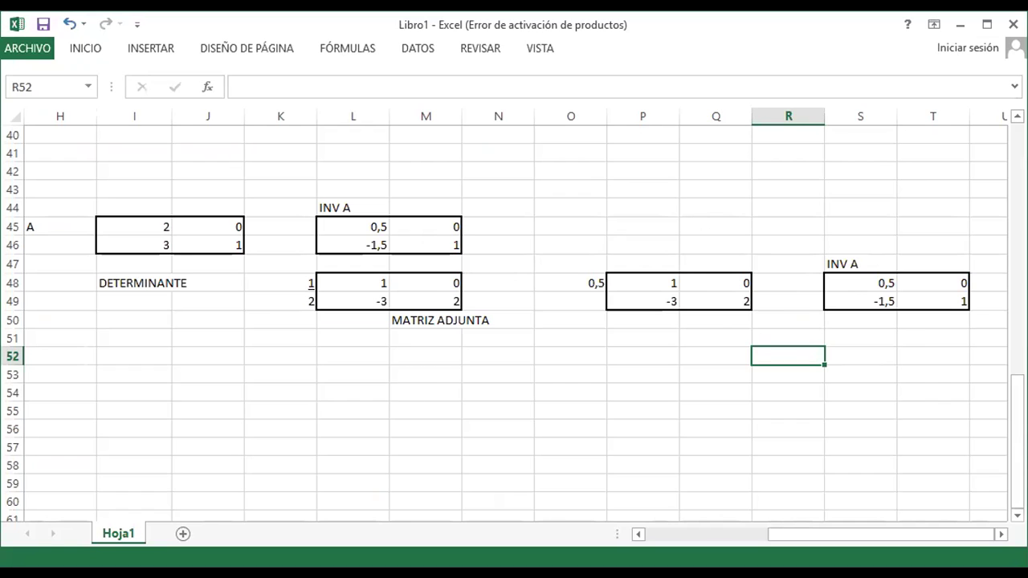
# Step: Switch to the slide show presenting the inverse matrix formula and its worked example
pyautogui.hotkey('alt', 'Tab')
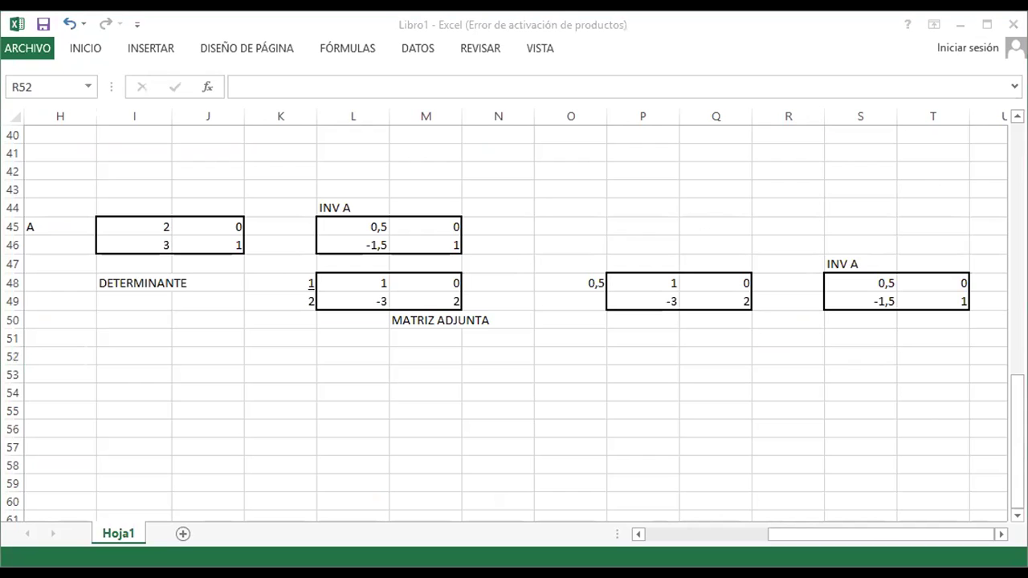
pyautogui.hotkey('alt', 'Tab')
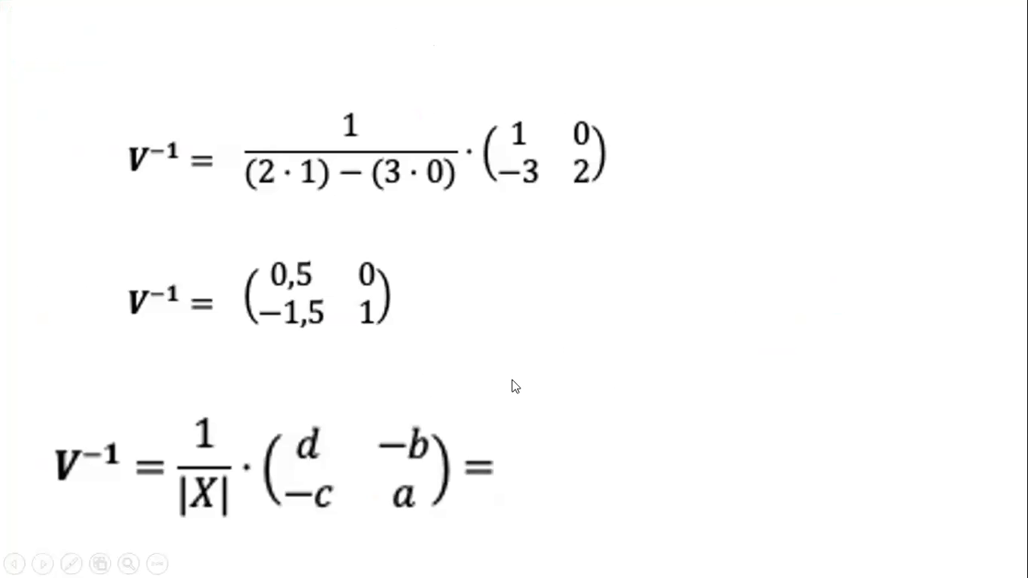